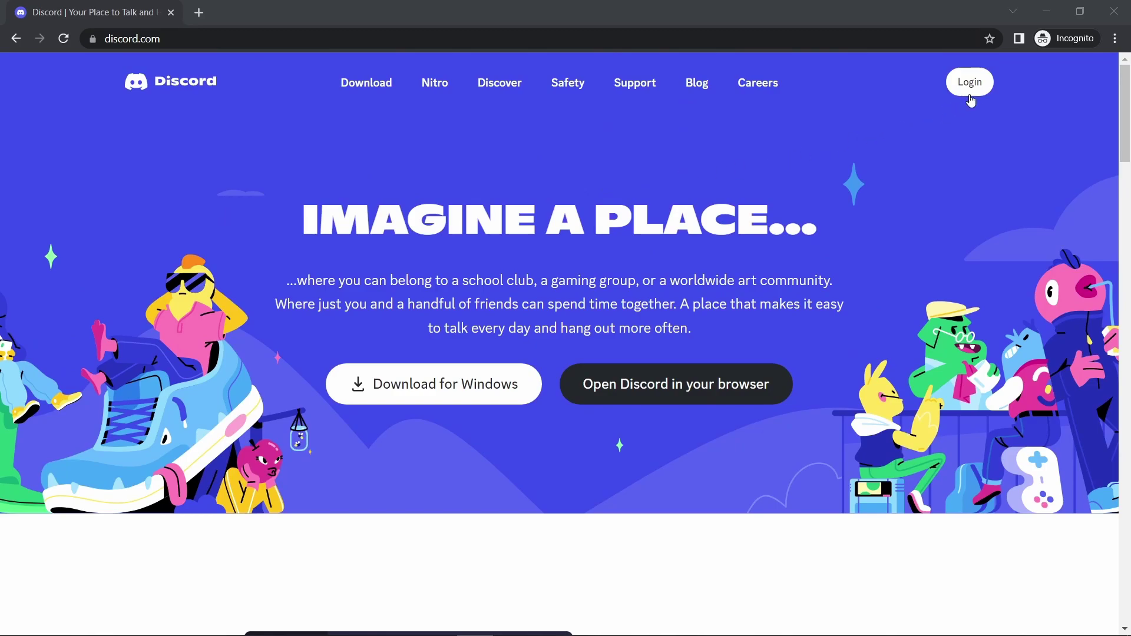
Step: Open the login page on the Discord website
left_click(987, 88)
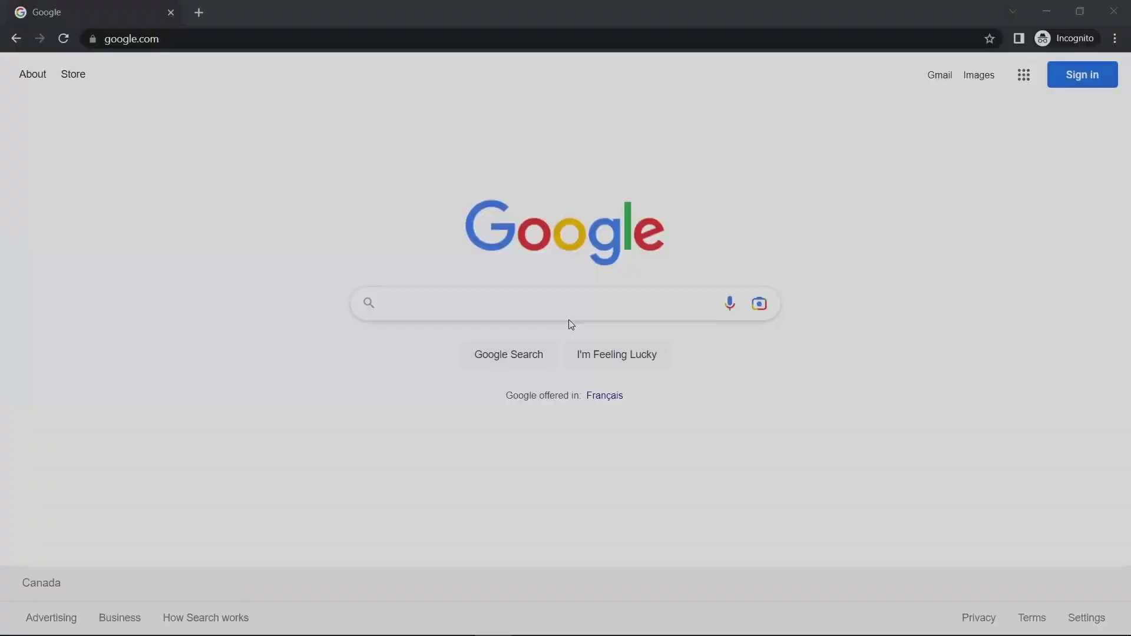
Step: Search Google for midjourney and open the official Midjourney website from the results
left_click(570, 312)
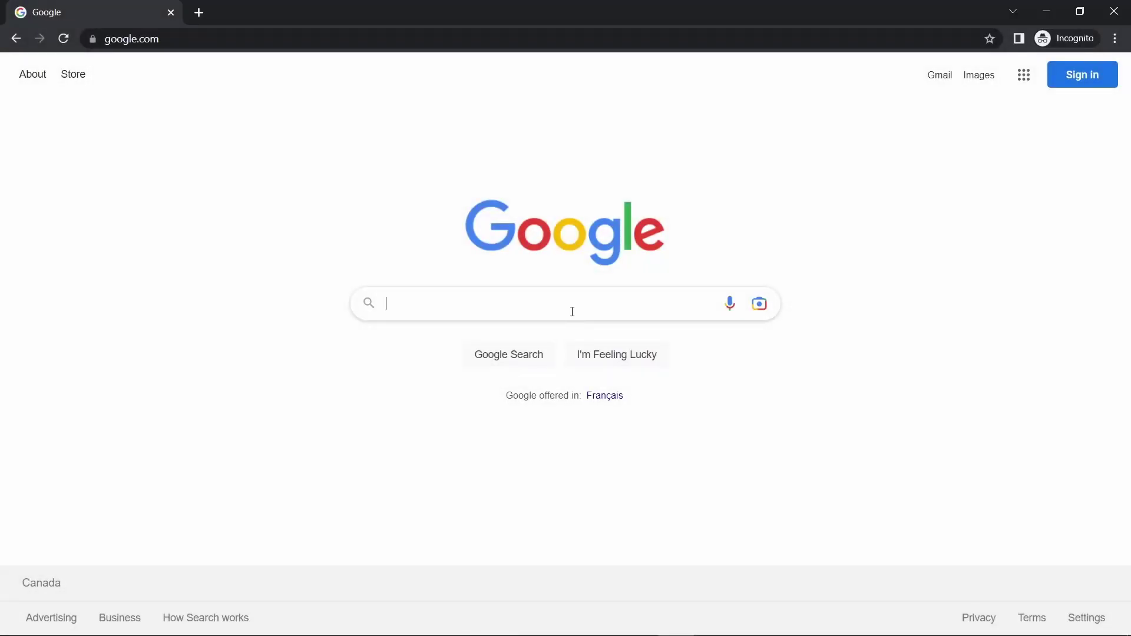
type("mid")
key("Down")
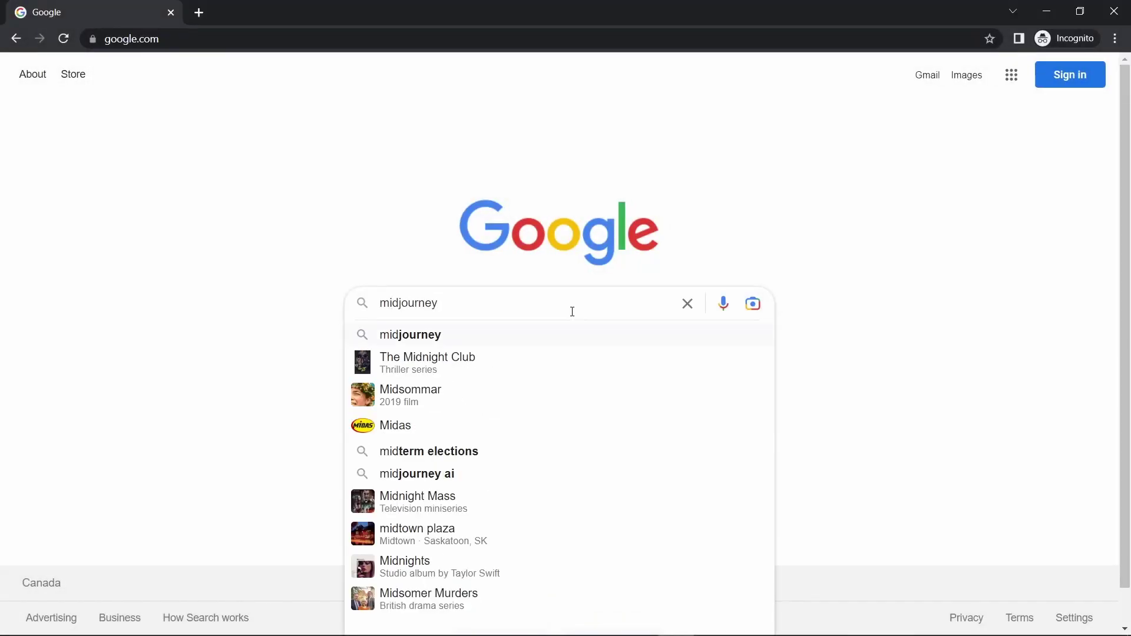
left_click(484, 343)
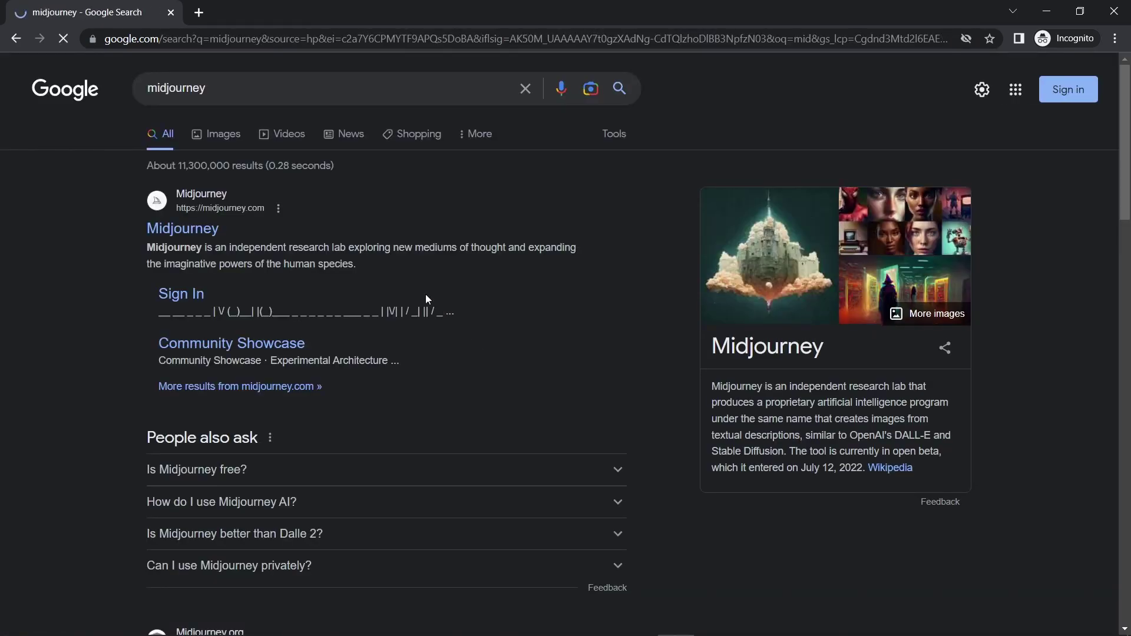
left_click(167, 230)
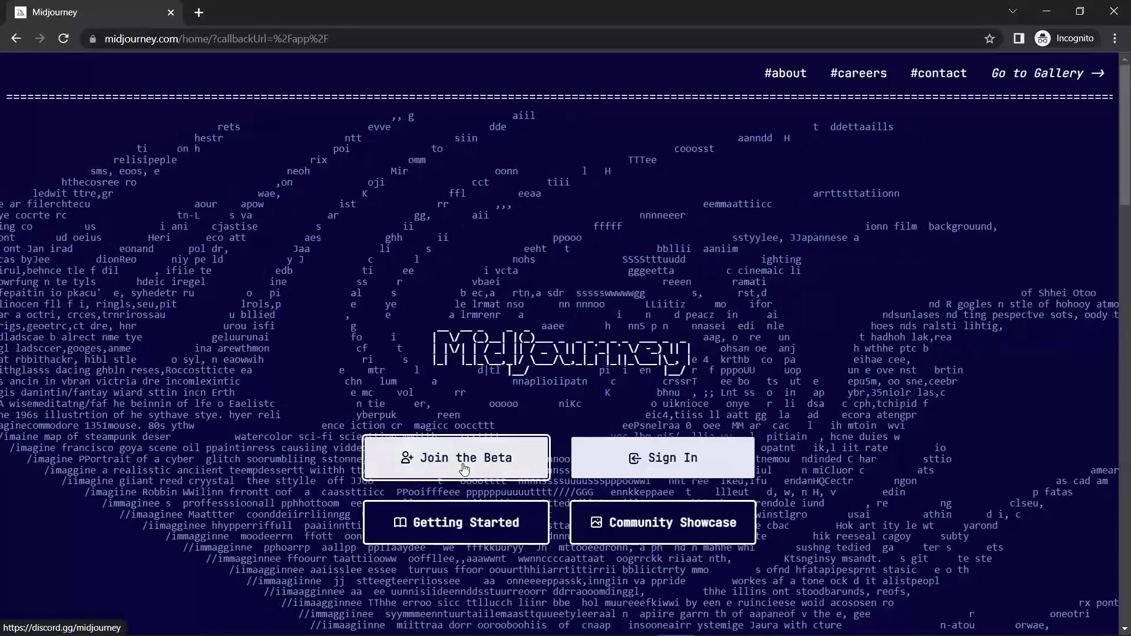
Step: Join the Midjourney beta and accept the invitation to its server in Discord
left_click(464, 469)
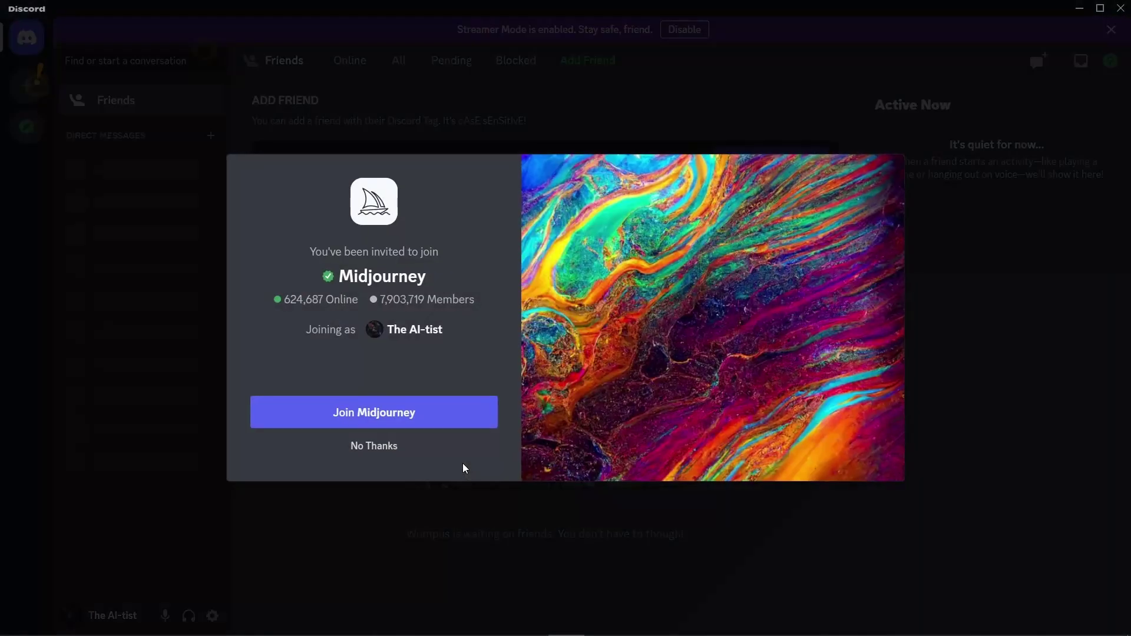
left_click(389, 423)
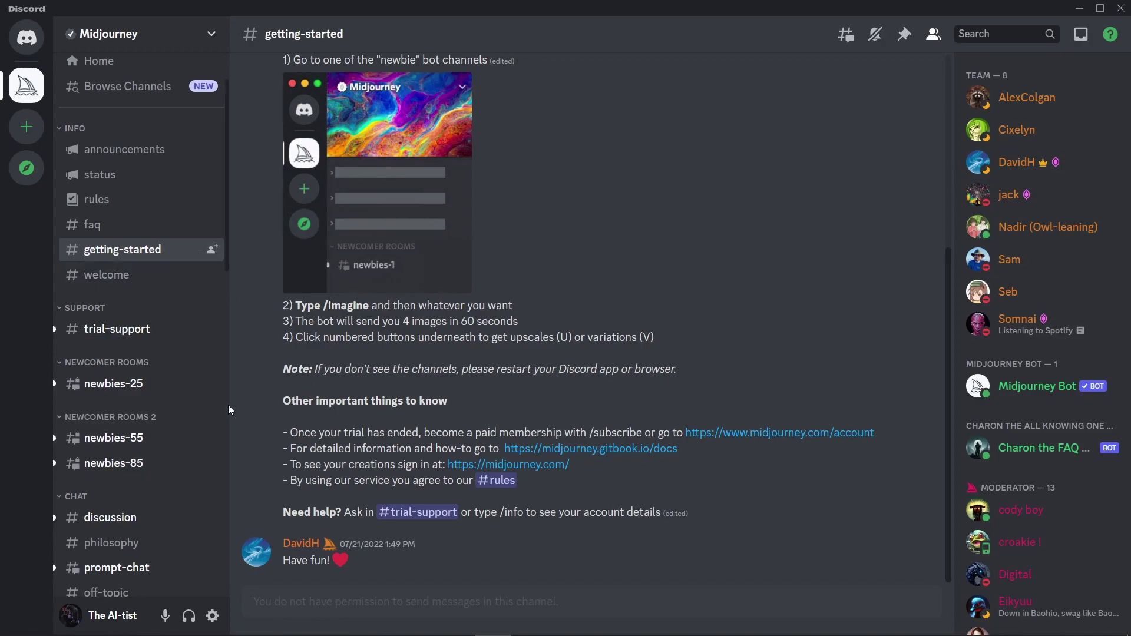
Step: Open the newbies-55 channel and bring up the list of available slash commands
mouse_move(149, 446)
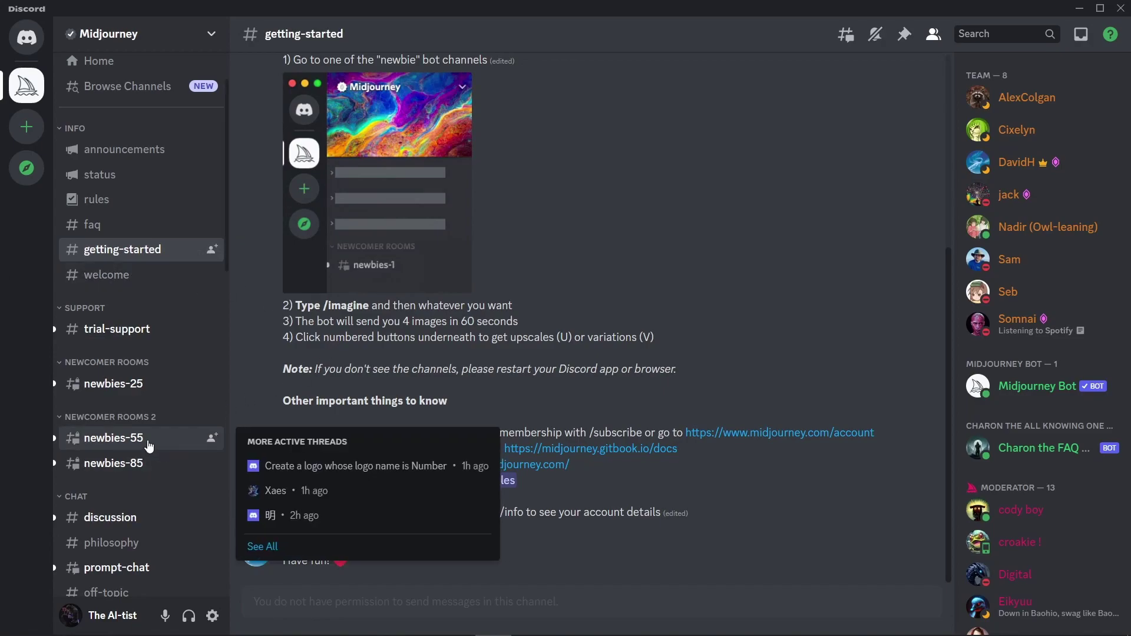
left_click(149, 446)
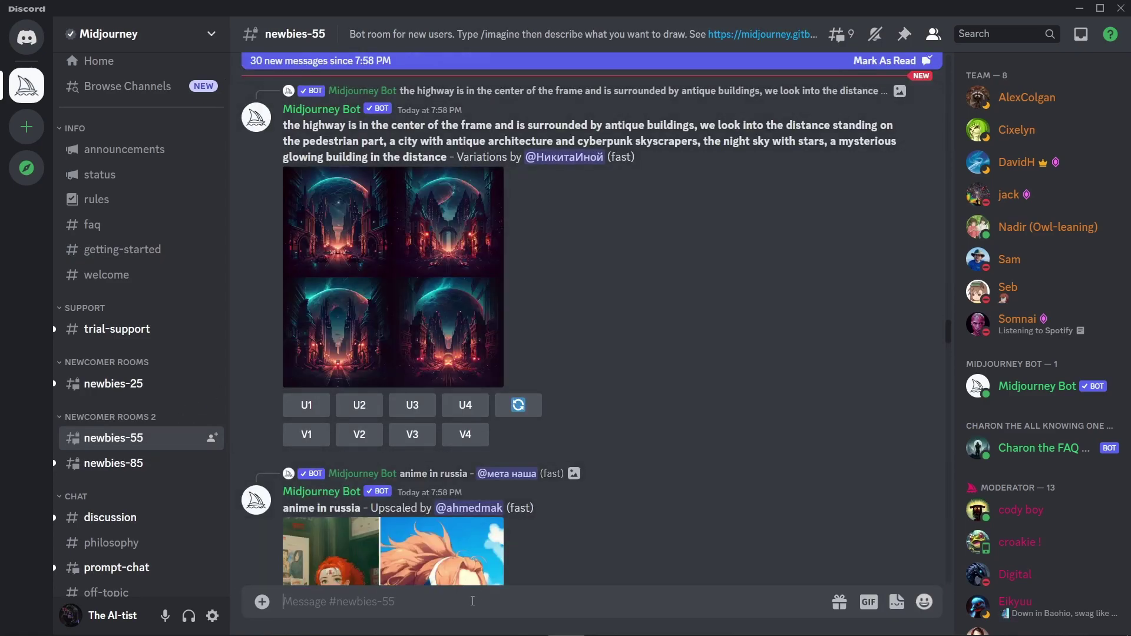
type("/")
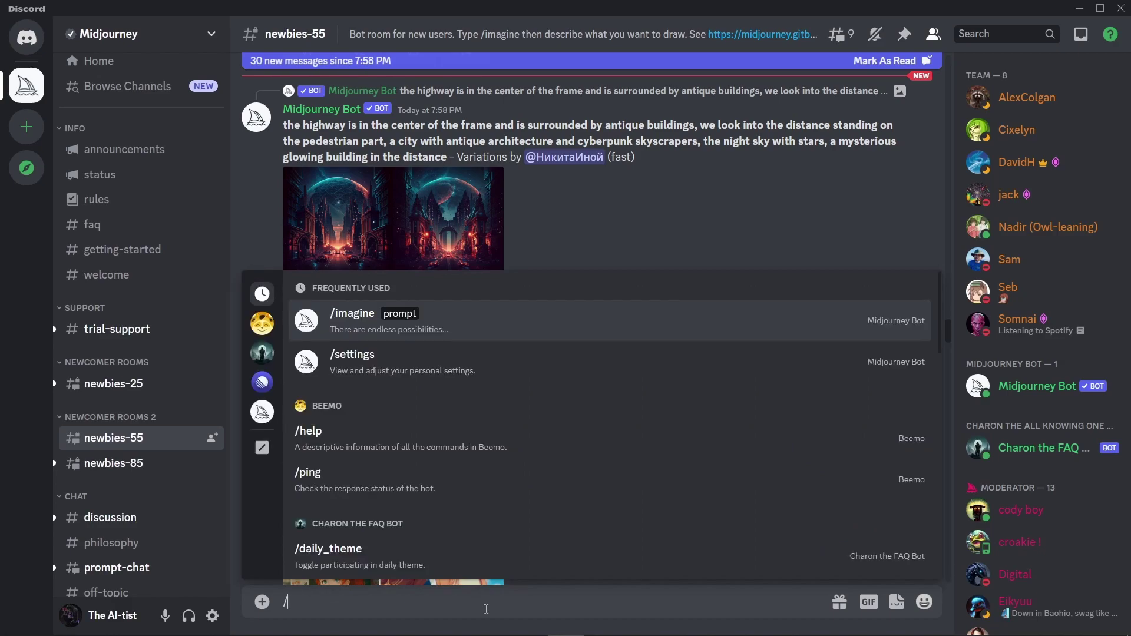
left_click(611, 246)
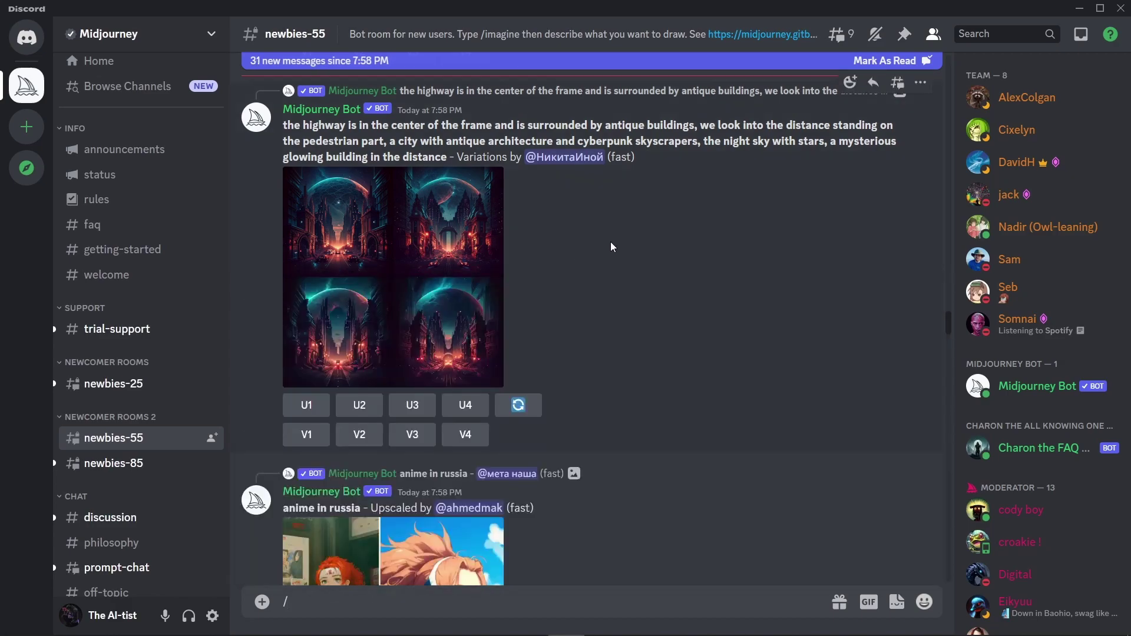
Step: Create a new personal Discord server called The AI-tist's server
left_click(26, 127)
left_click(502, 227)
left_click(560, 288)
left_click(650, 441)
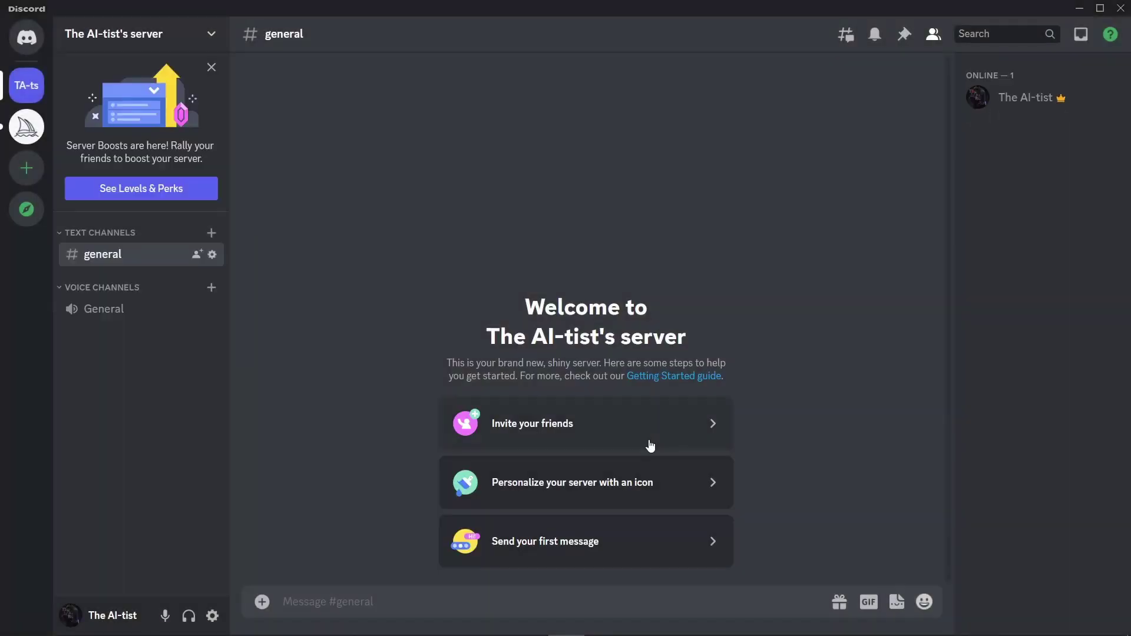
Step: Add the Midjourney Bot from the Midjourney server to The AI-tist's server, authorizing its access and completing the human check
left_click(26, 127)
left_click(1030, 390)
left_click(820, 399)
left_click(538, 435)
left_click(538, 467)
left_click(656, 517)
scroll(656, 518, "down", 2)
left_click(659, 580)
left_click(495, 420)
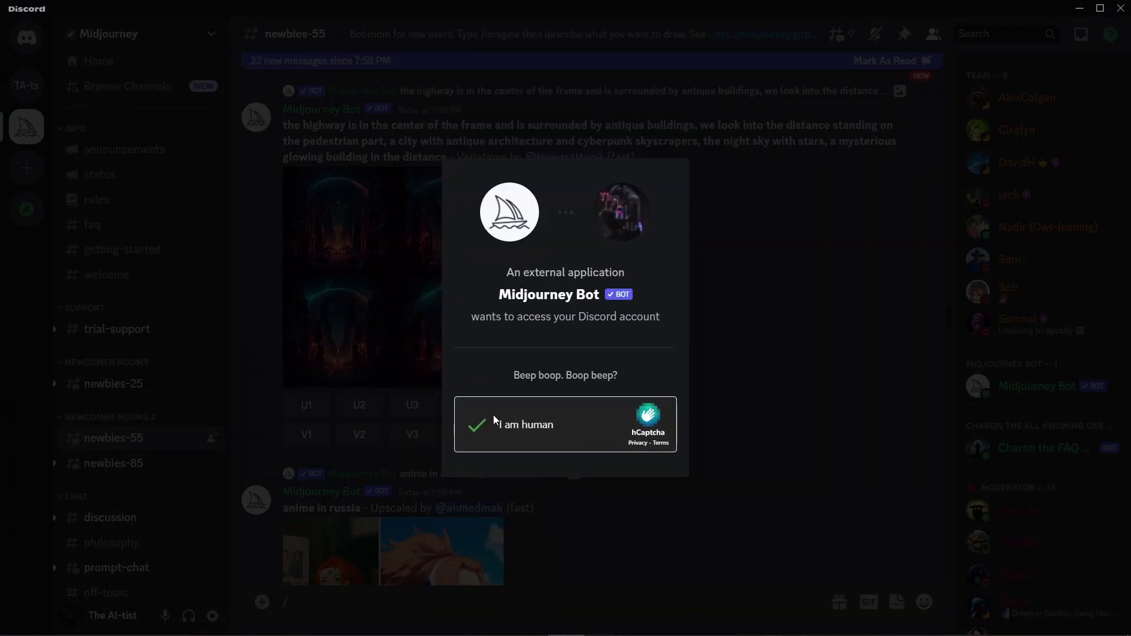
left_click(649, 192)
Step: In The AI-tist's server, submit /imagine with "a futuristic robot standing and staring into the camera, dystopian, technology, neon lights, synthwave"
left_click(26, 85)
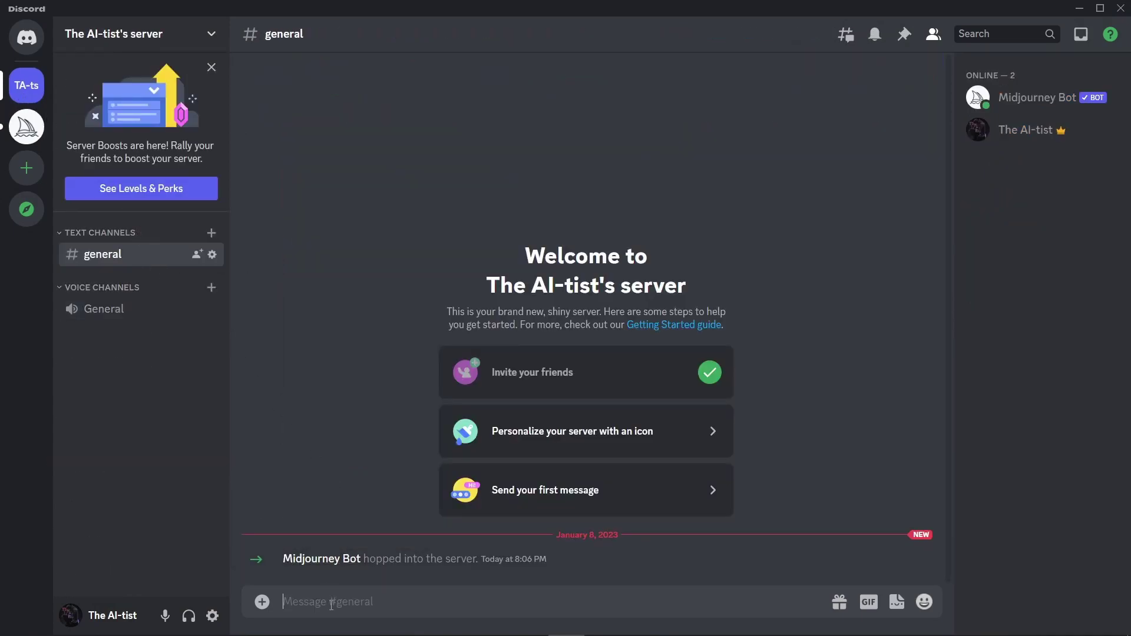
type("/im")
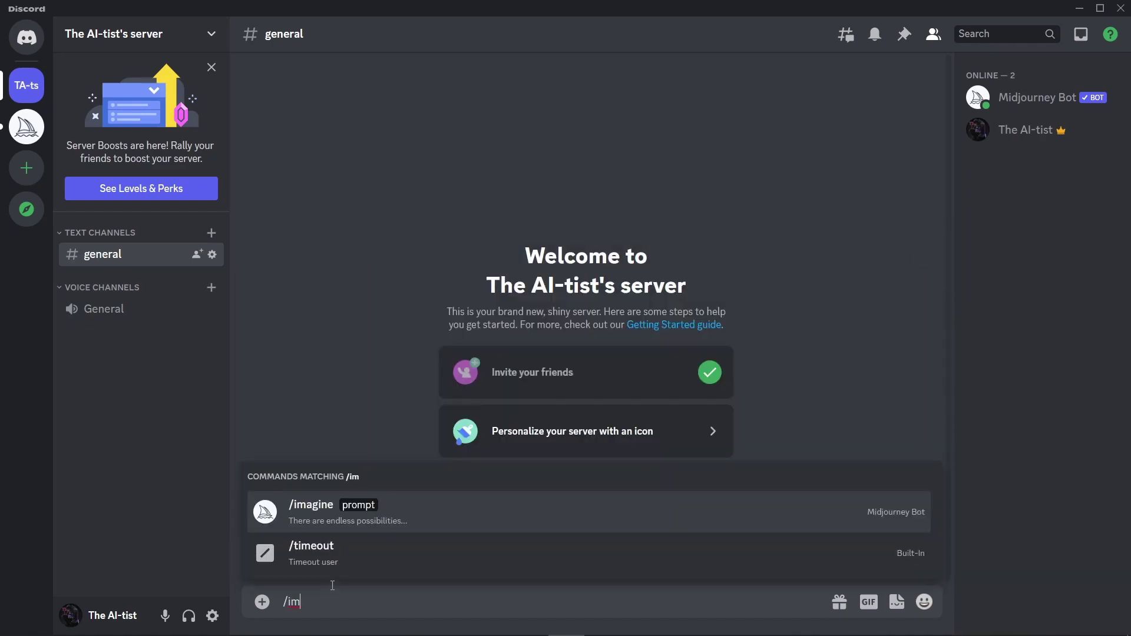
left_click(328, 522)
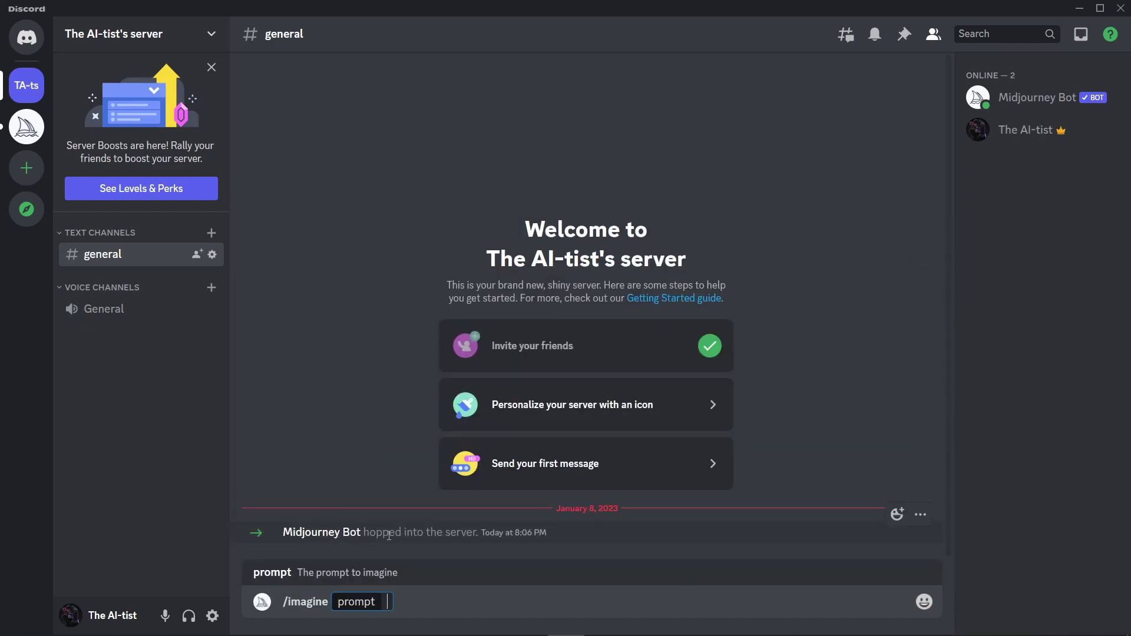
type("a futuris")
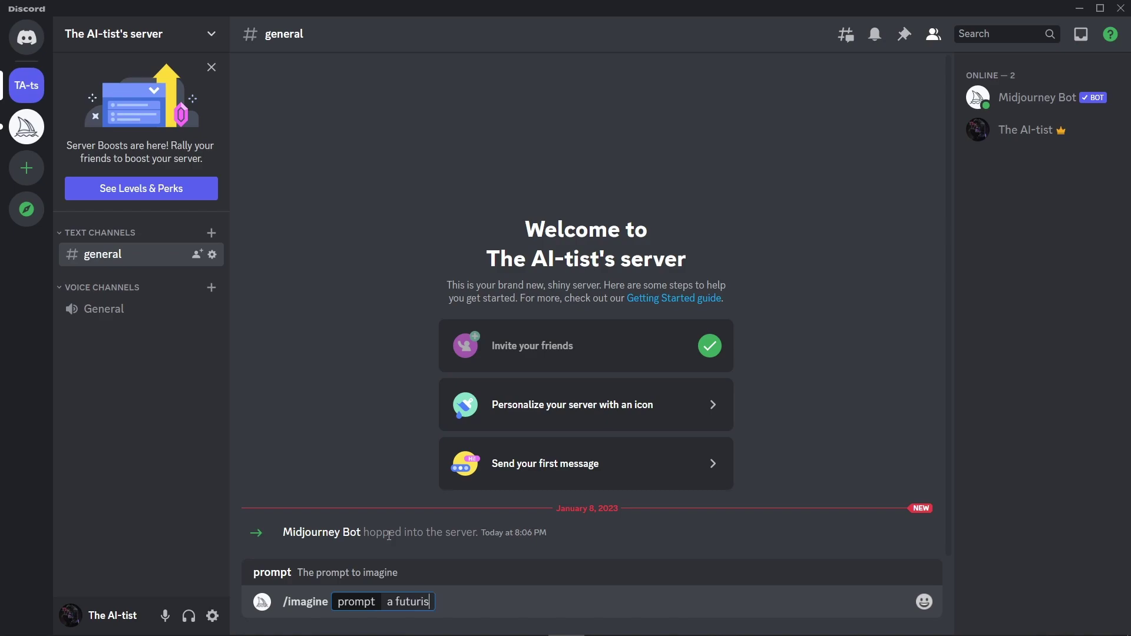
type("tic robot standing an")
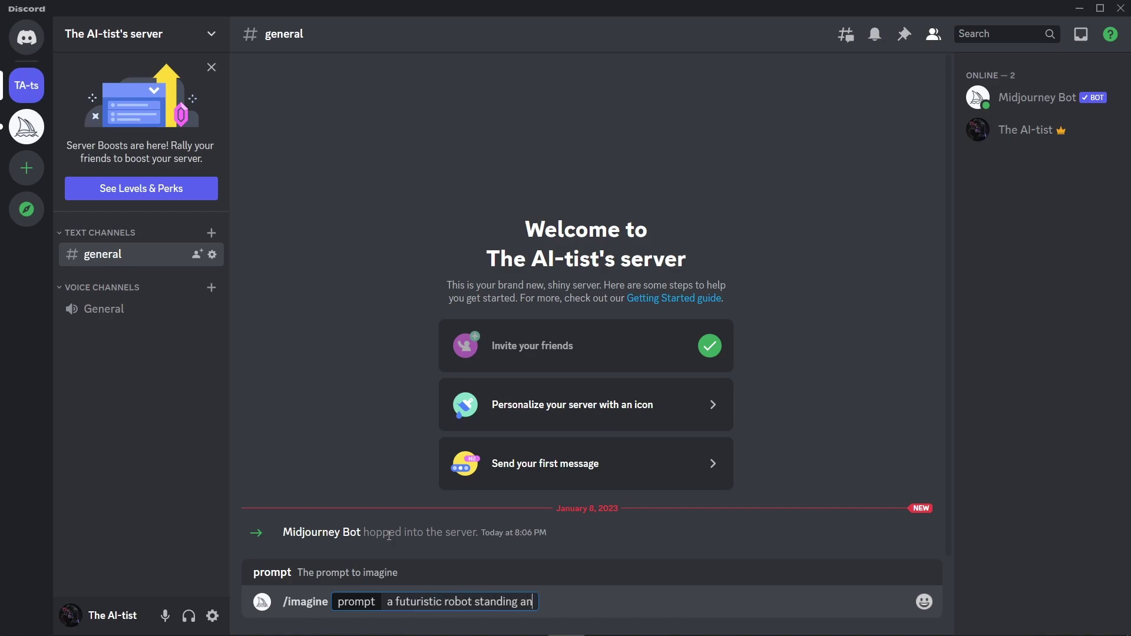
type("d staring into the came")
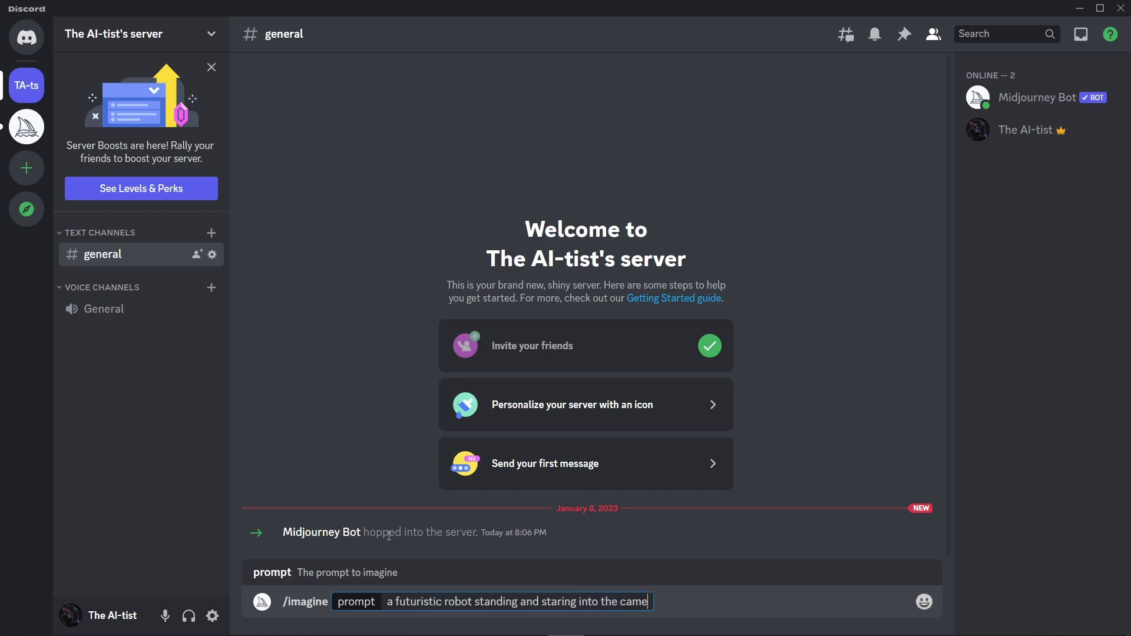
type("ra, dystopian, technolo")
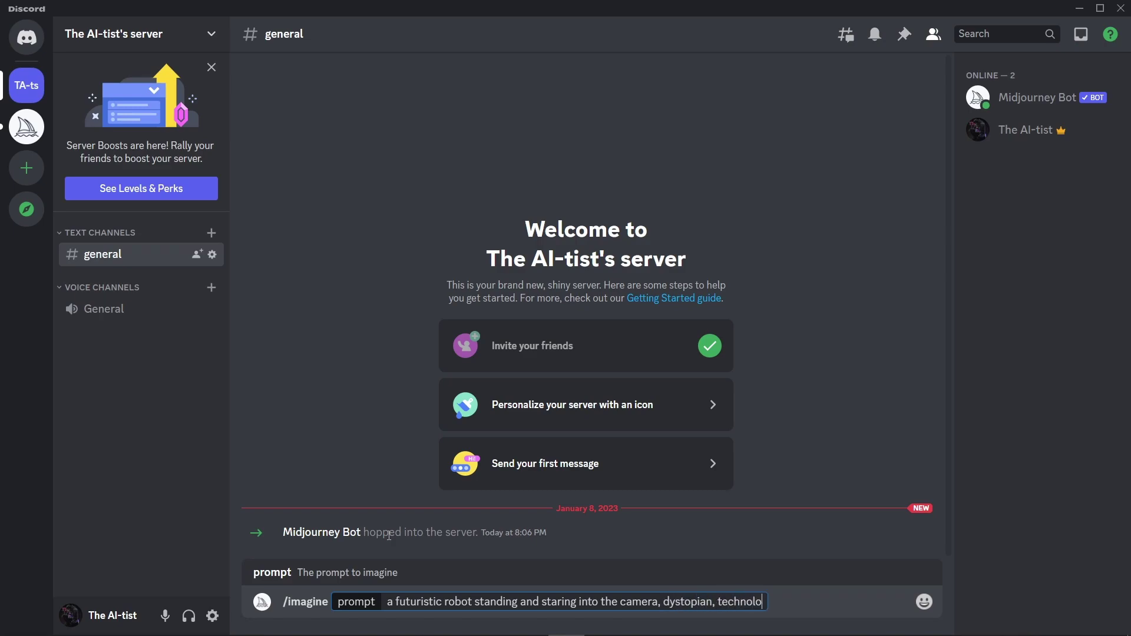
type("gy, neon lights,")
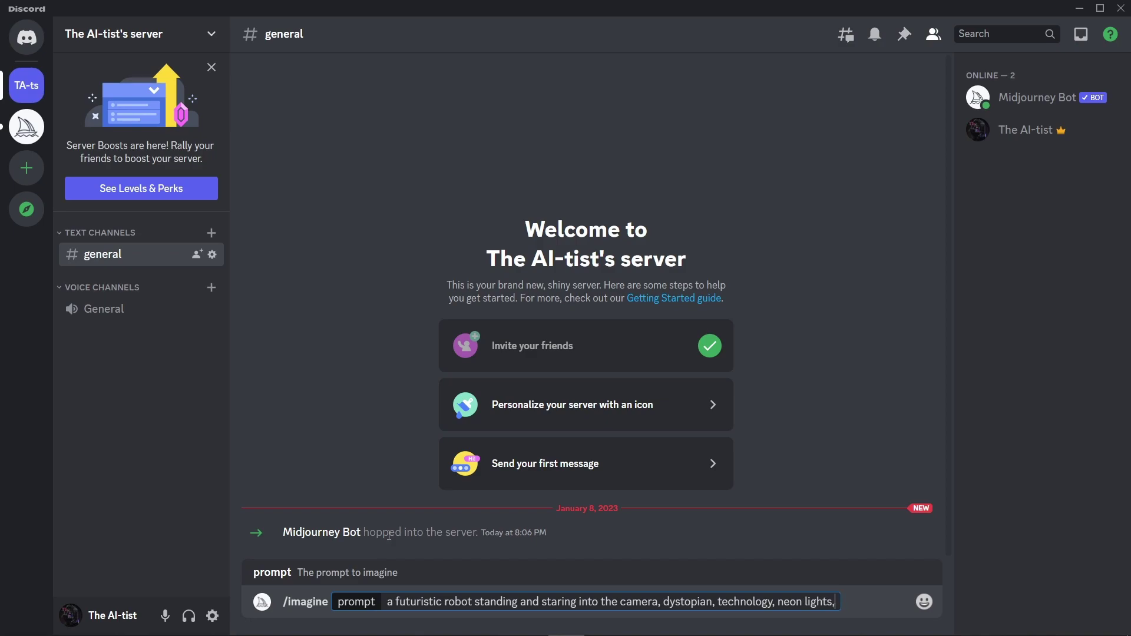
type(" synthwave")
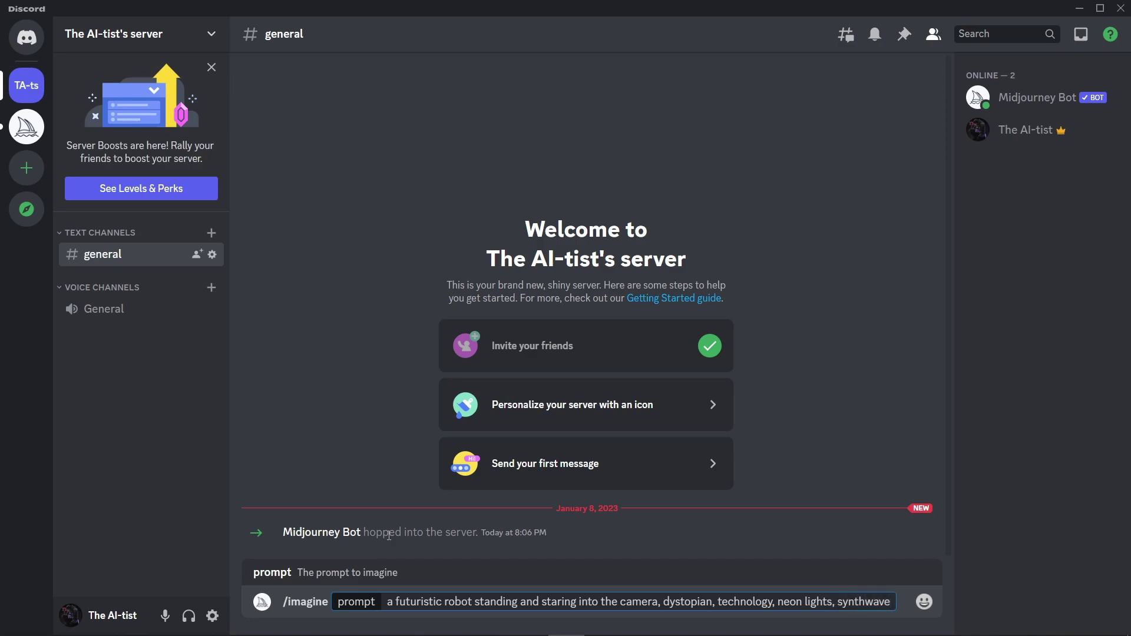
key("Return")
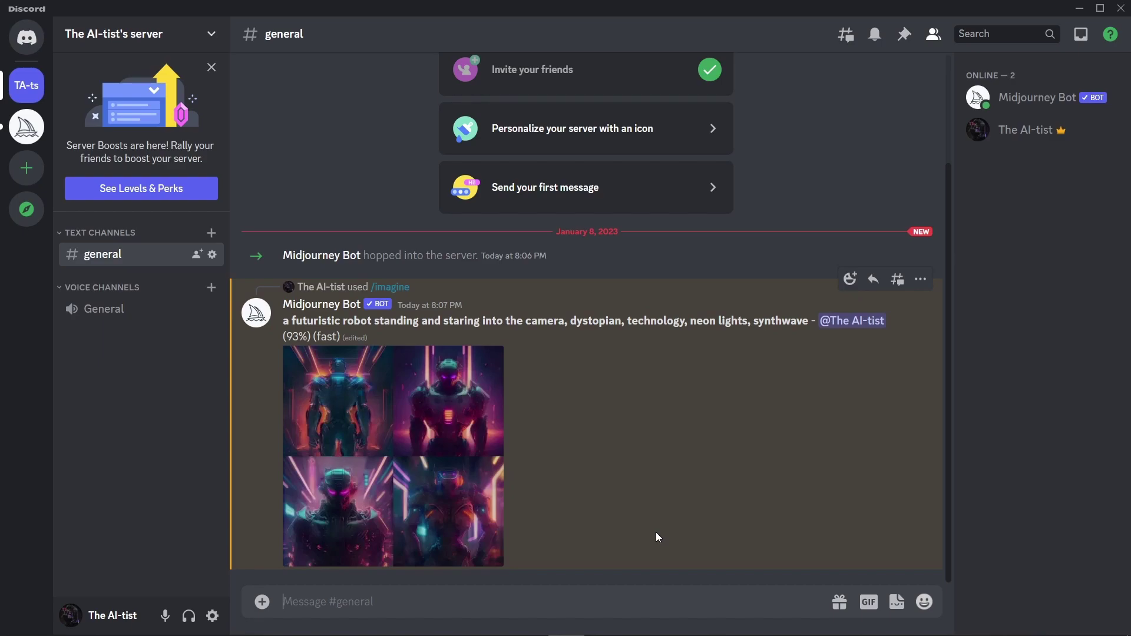
Step: Examine the enlarged grid of four generated robot images and return to the general channel
left_click(472, 440)
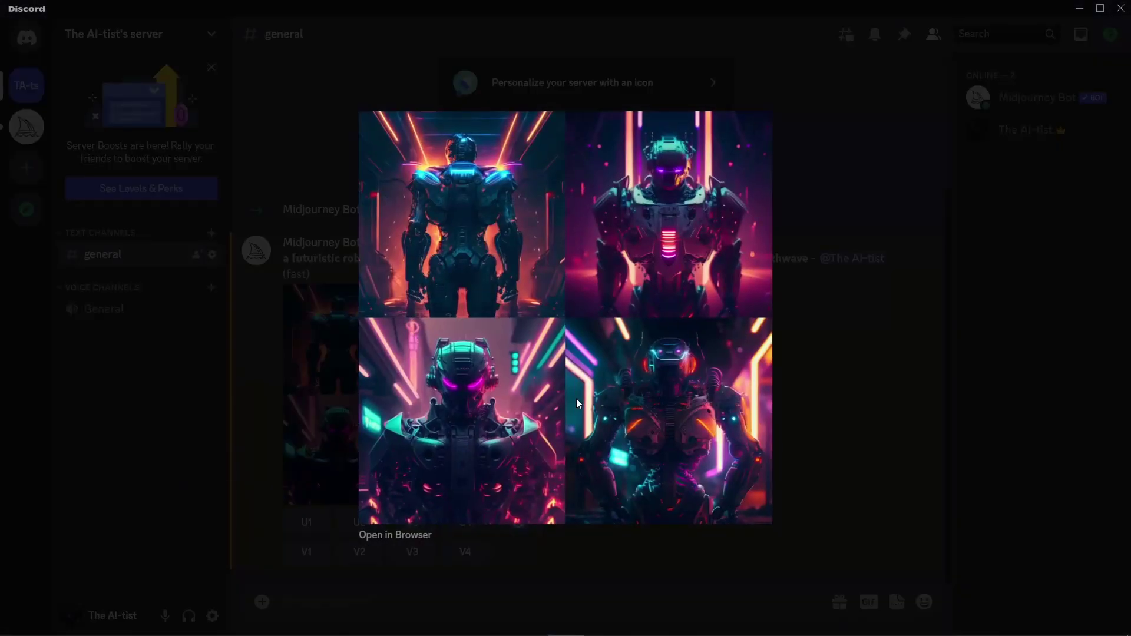
right_click(478, 229)
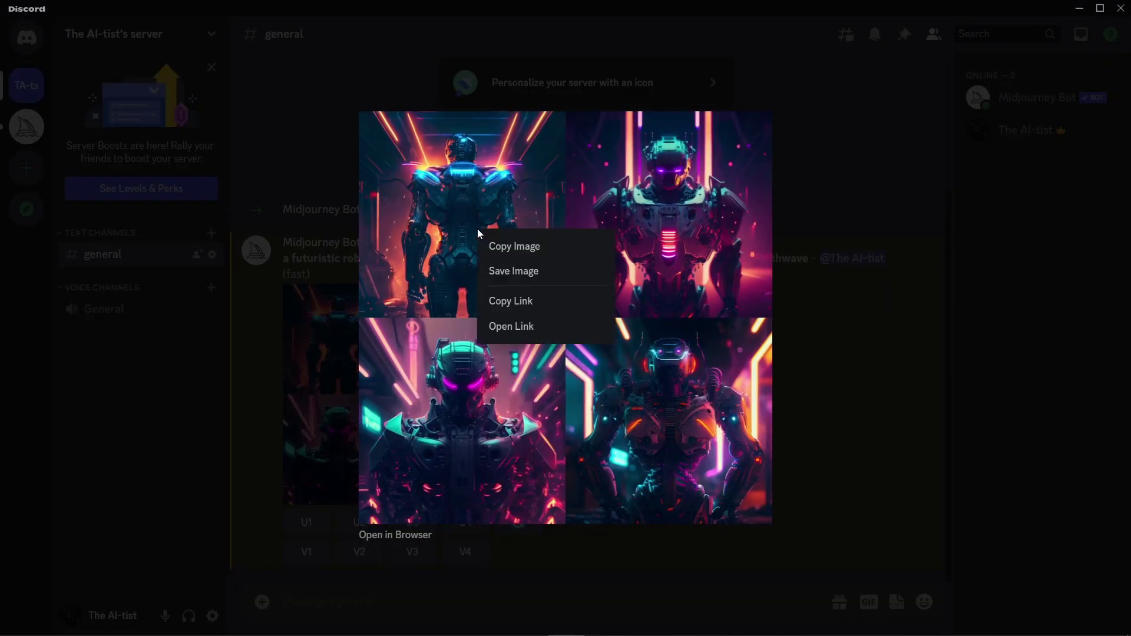
left_click(447, 219)
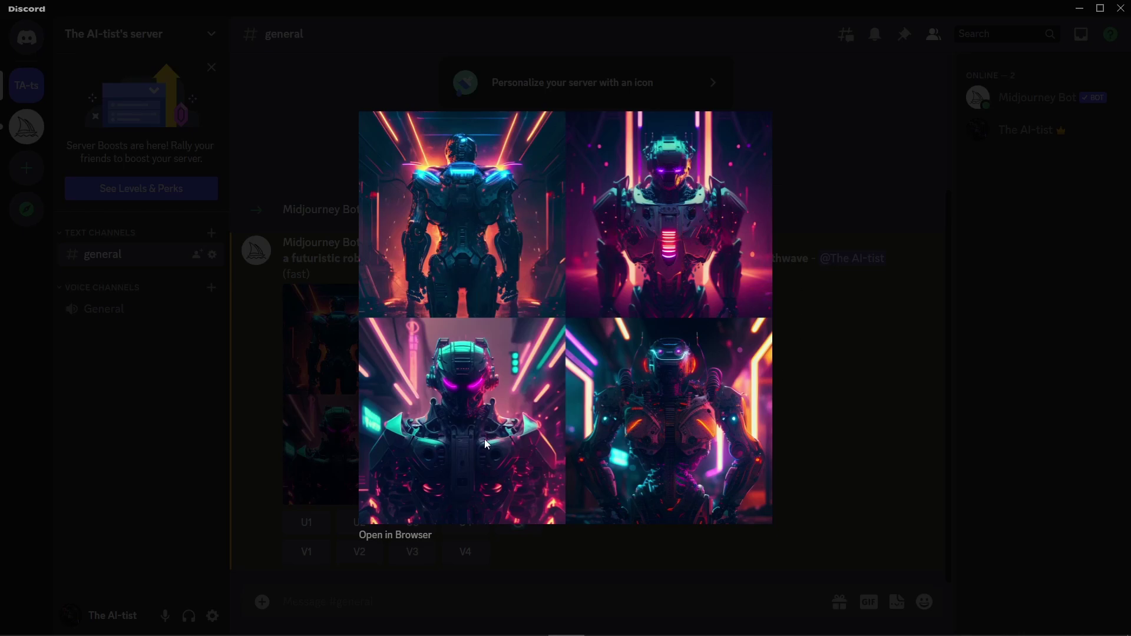
left_click(952, 513)
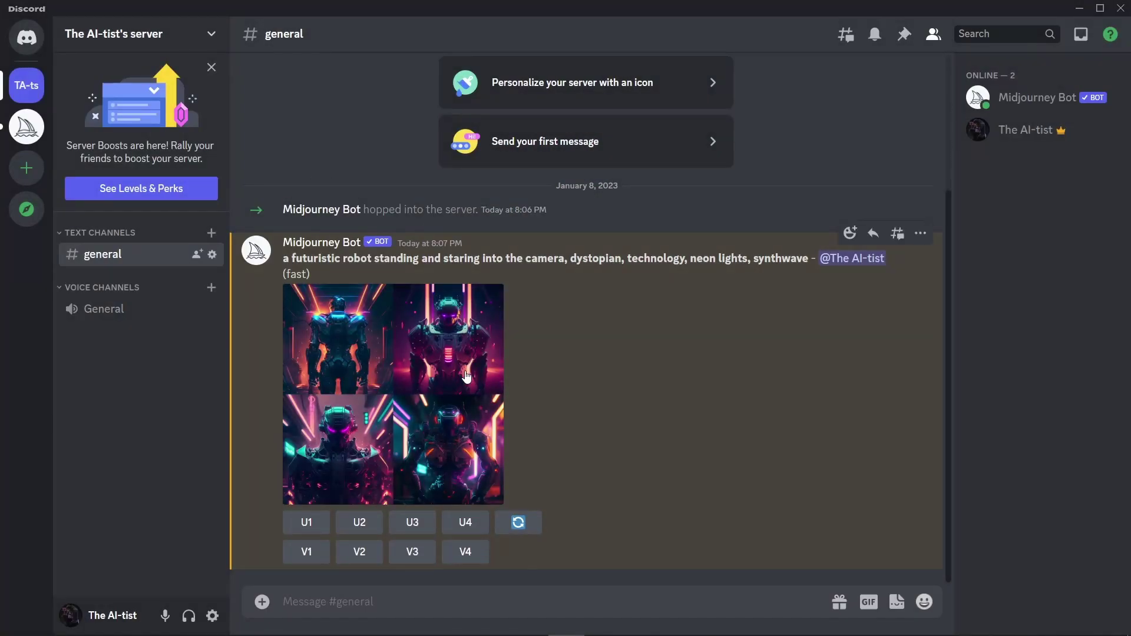
left_click(368, 397)
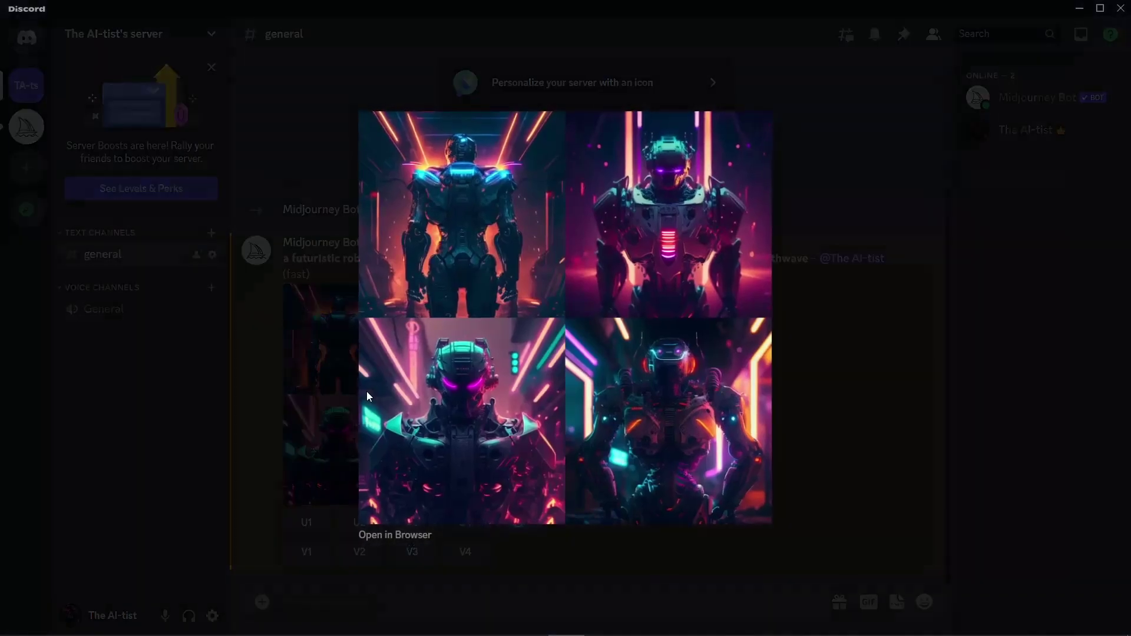
left_click(882, 479)
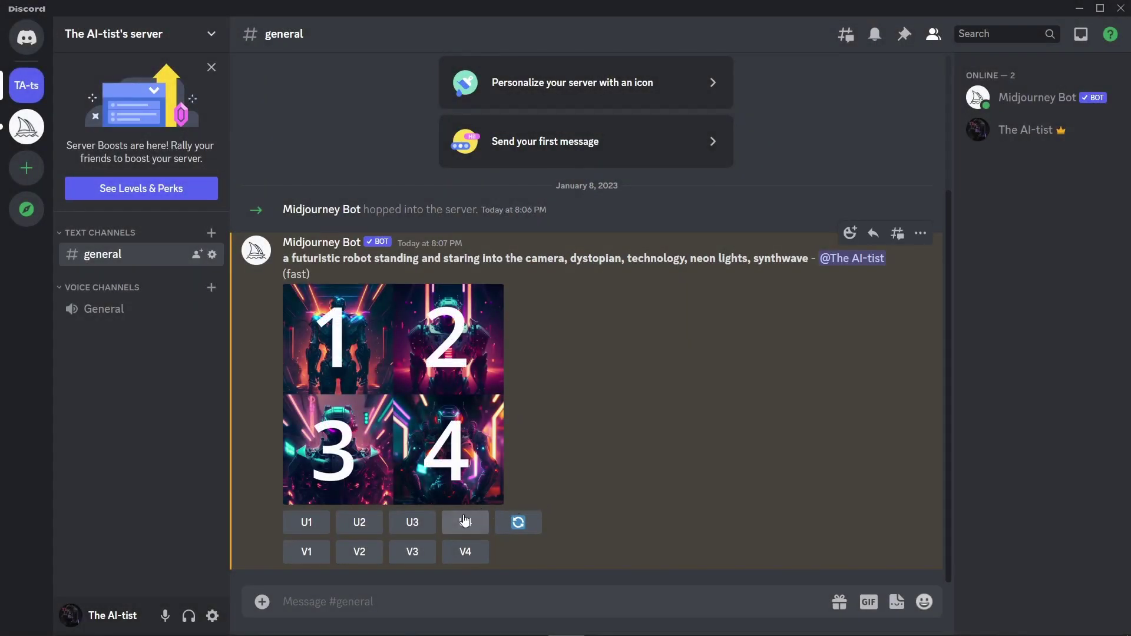
Step: Upscale the second robot image and view the upscaled version enlarged
left_click(367, 529)
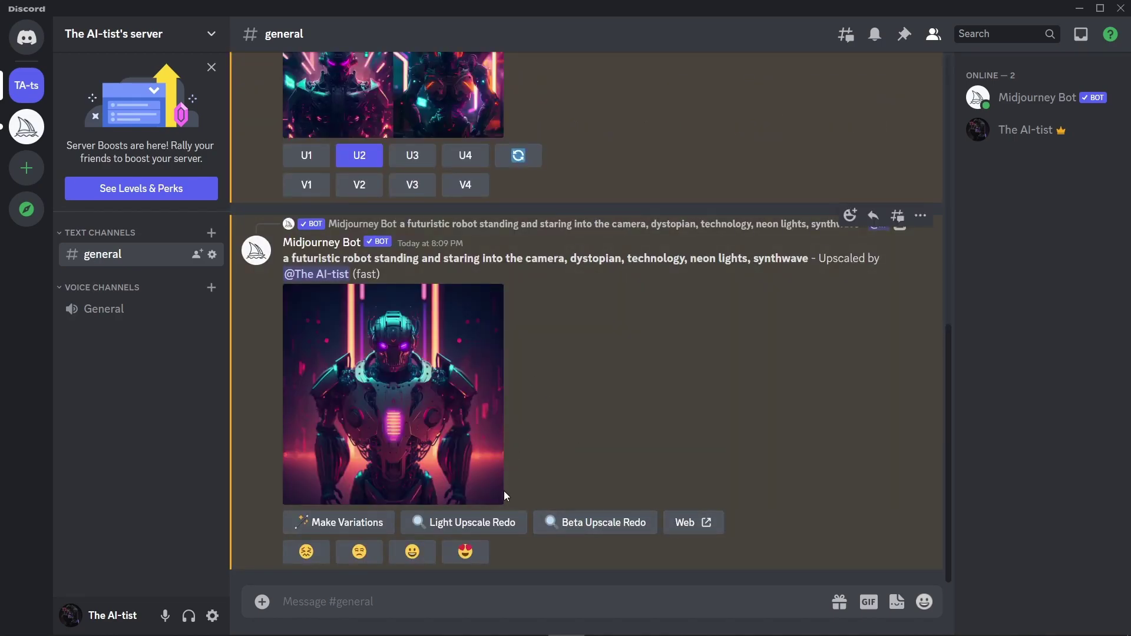
left_click(443, 452)
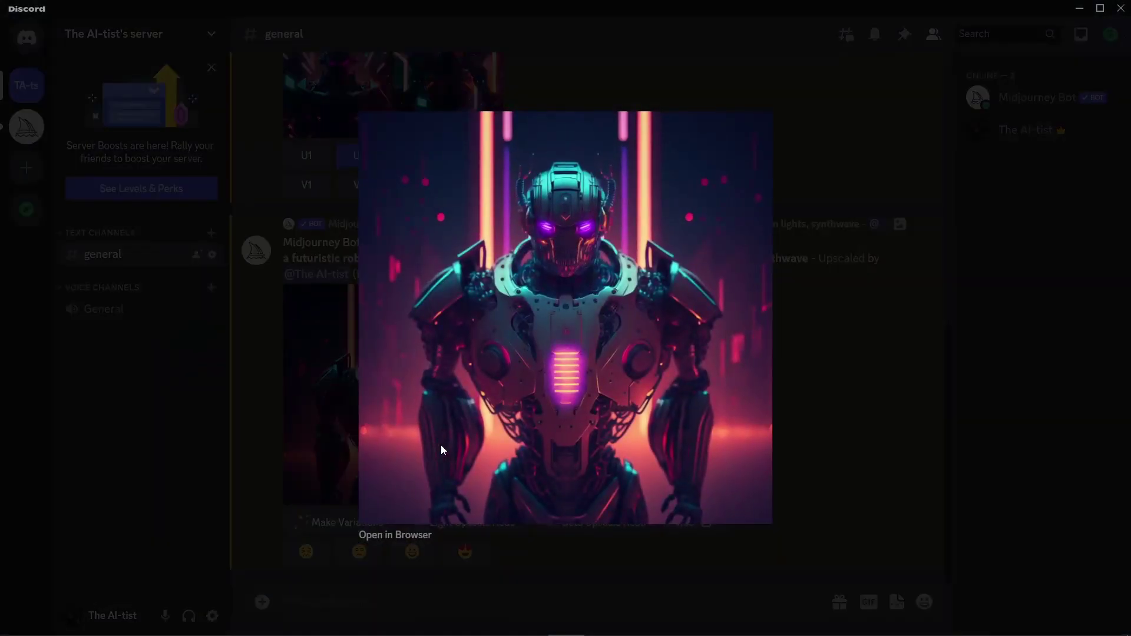
left_click(232, 398)
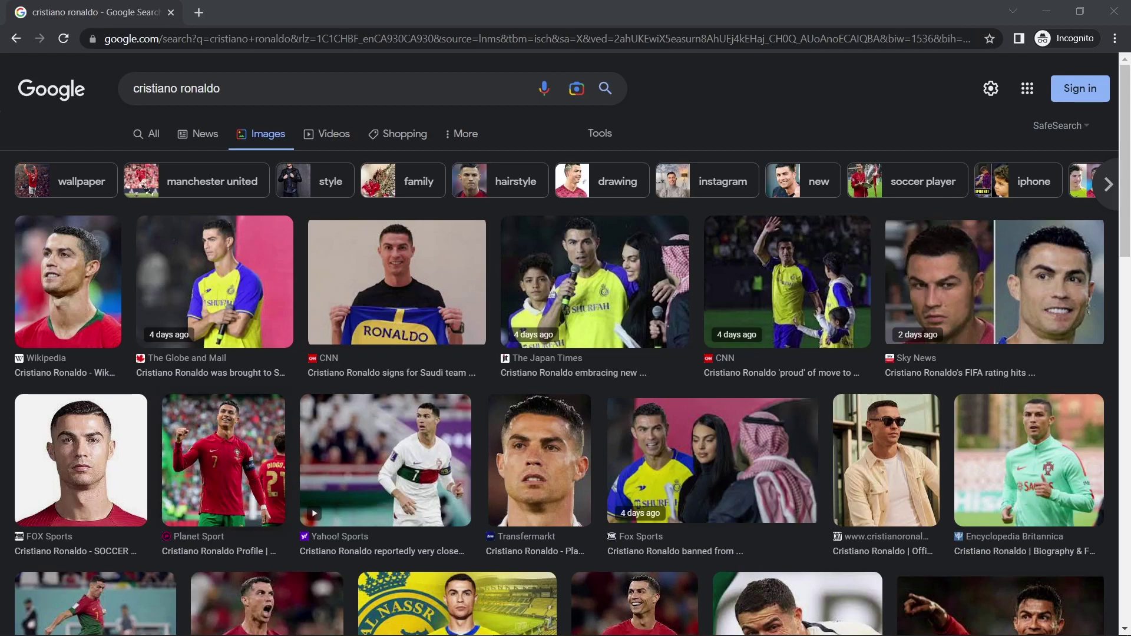
Step: In the Chrome image results, open the Planet Sport photo of Cristiano Ronaldo and copy its image address
left_click(224, 459)
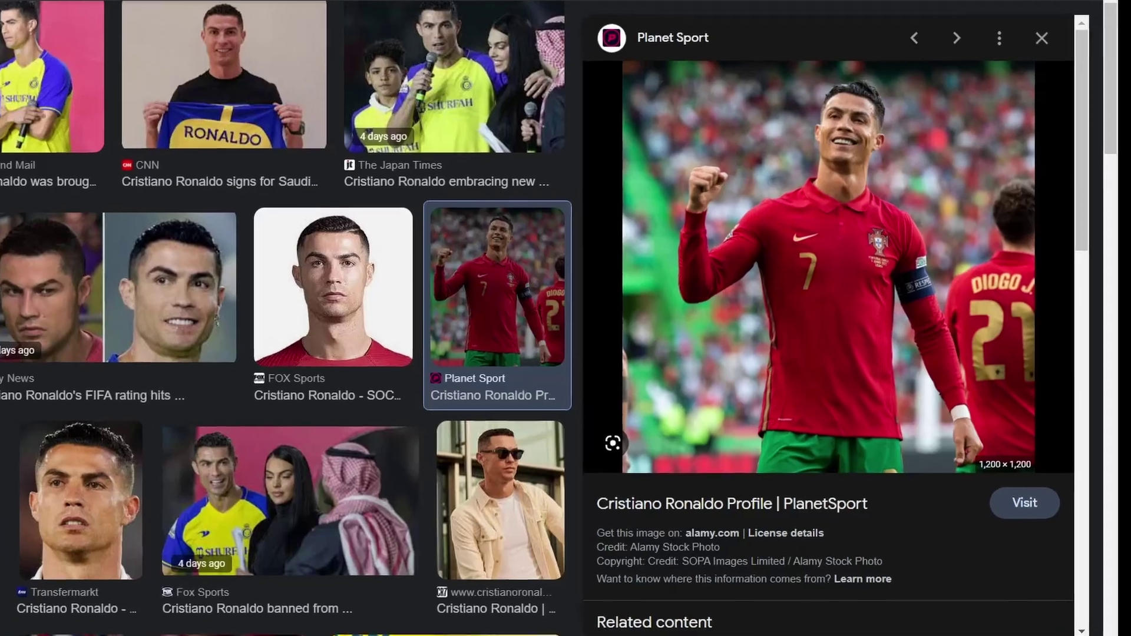
right_click(891, 304)
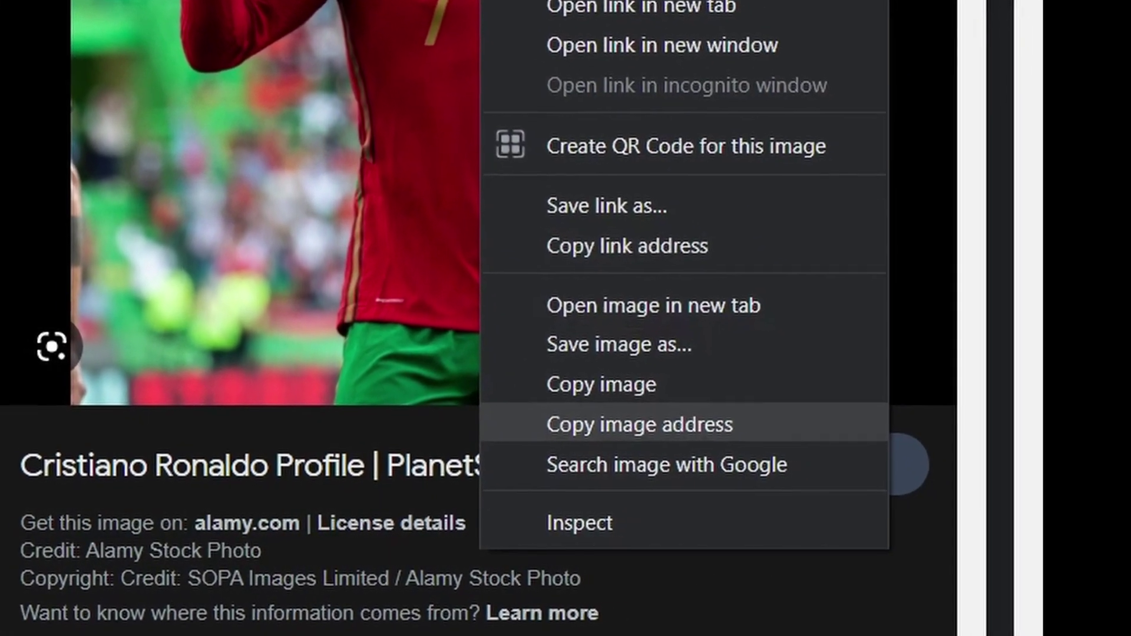
left_click(639, 424)
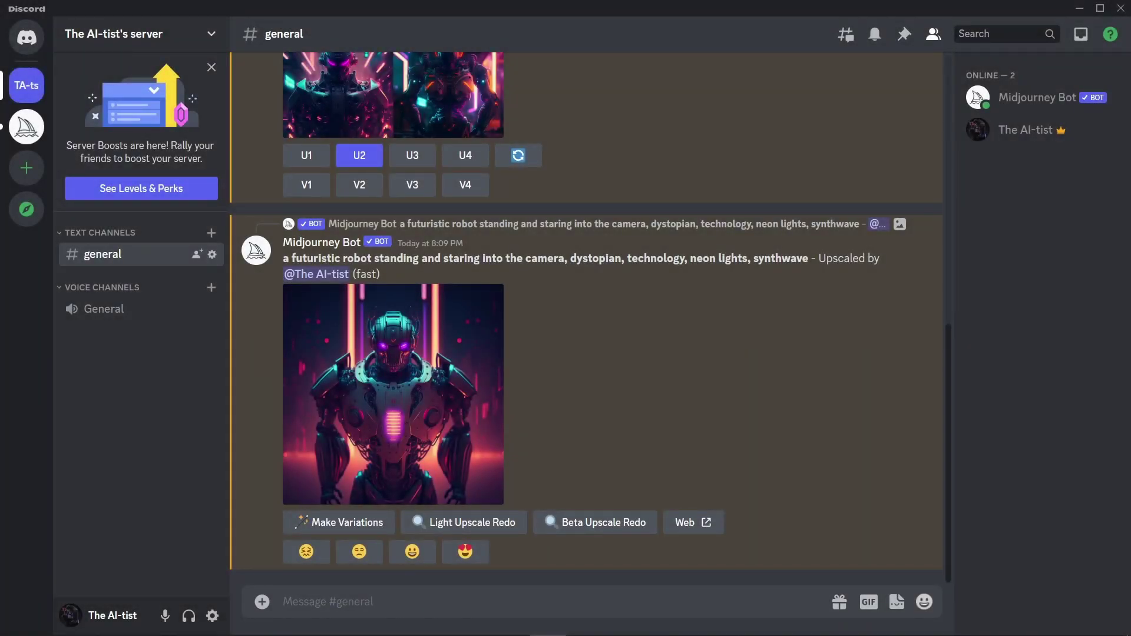
type("/")
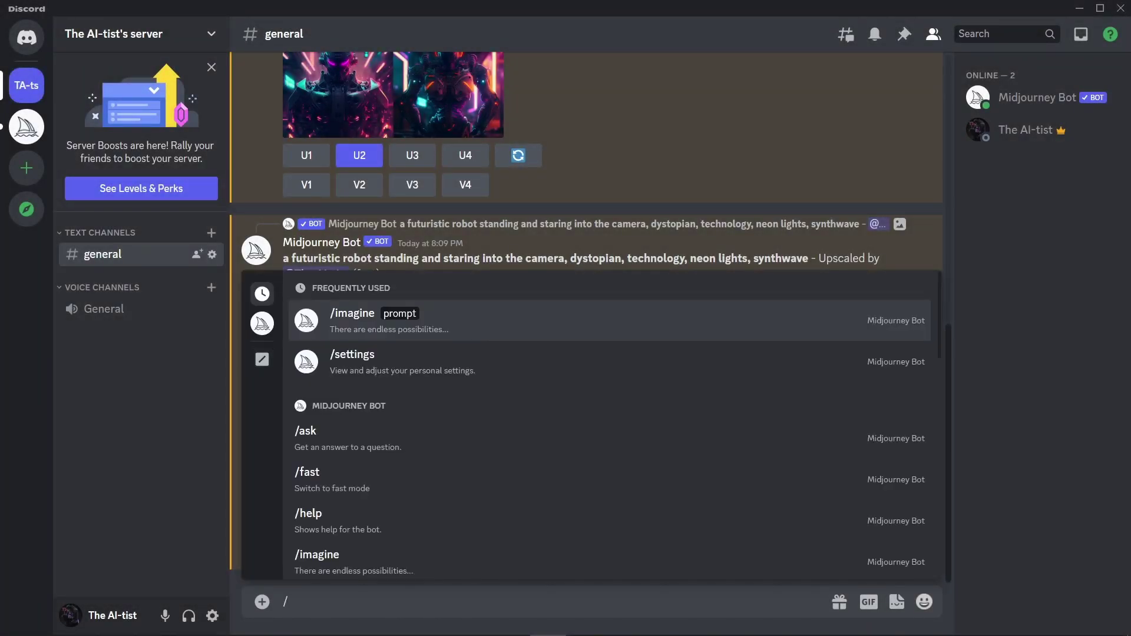
key("Return")
type("https://www.planetsport.com/image-library/square/1200/c/cristiano-ronaldo-portugal-5-june-2022.jpg")
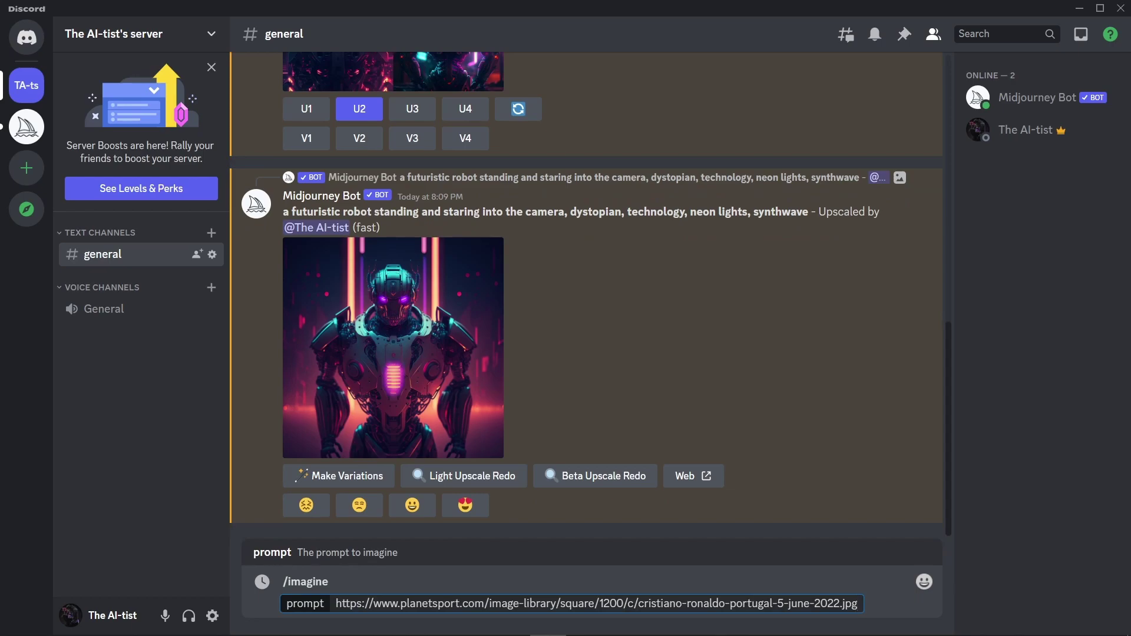
type("a cartoon socc")
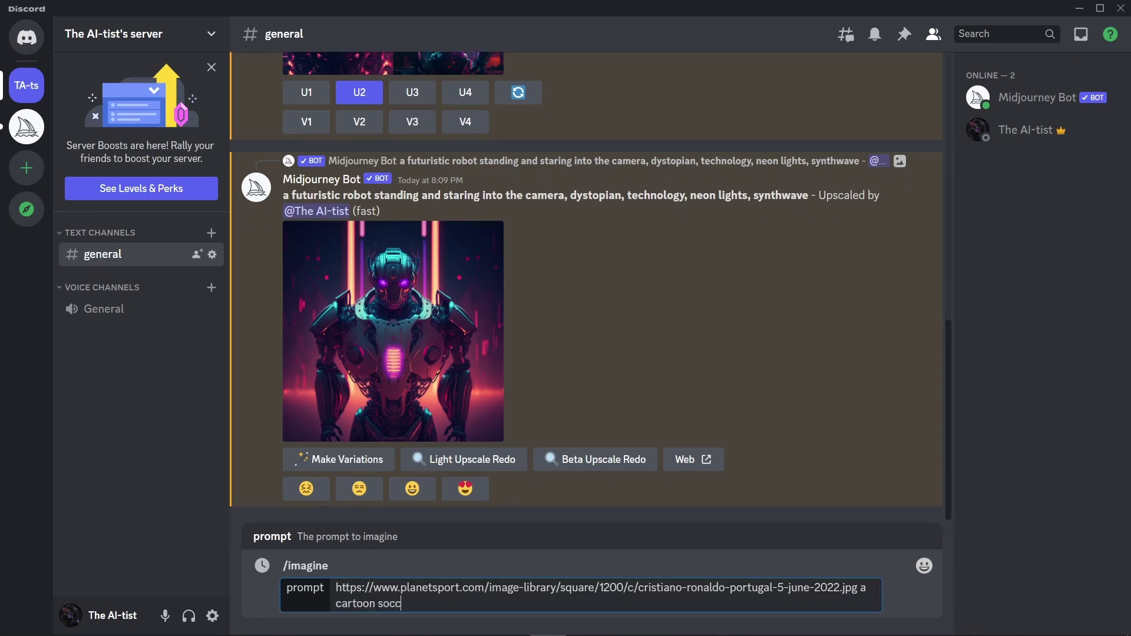
type("er player, pixar, 3D, detailed")
key("Return")
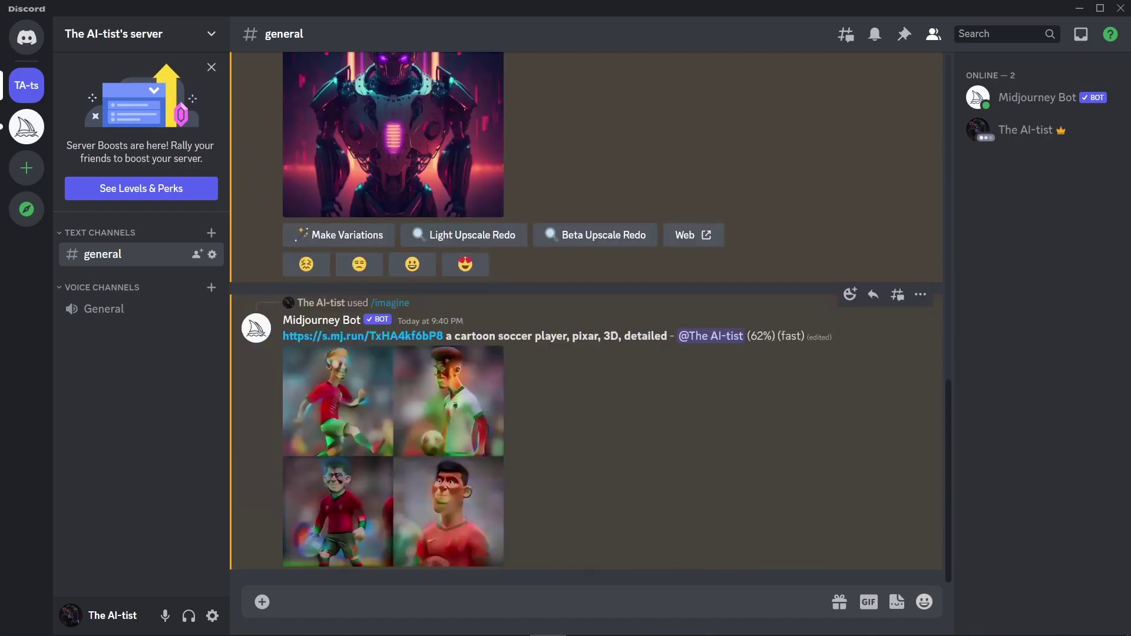
Step: Examine the enlarged grid of generated cartoon soccer players and return to the general channel
left_click(393, 424)
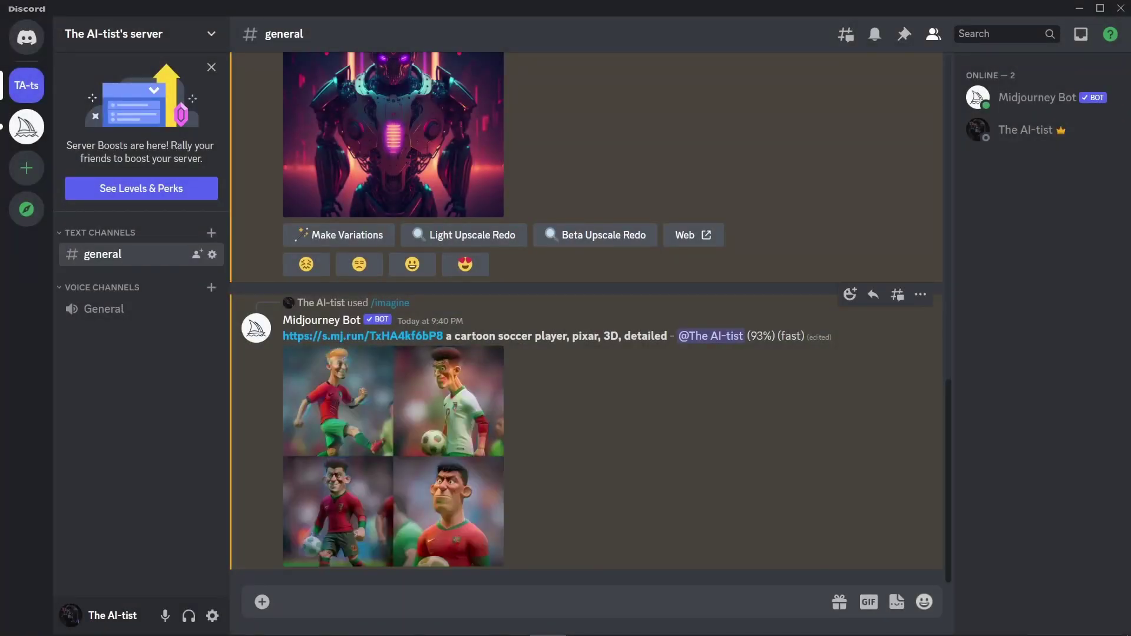
left_click(393, 424)
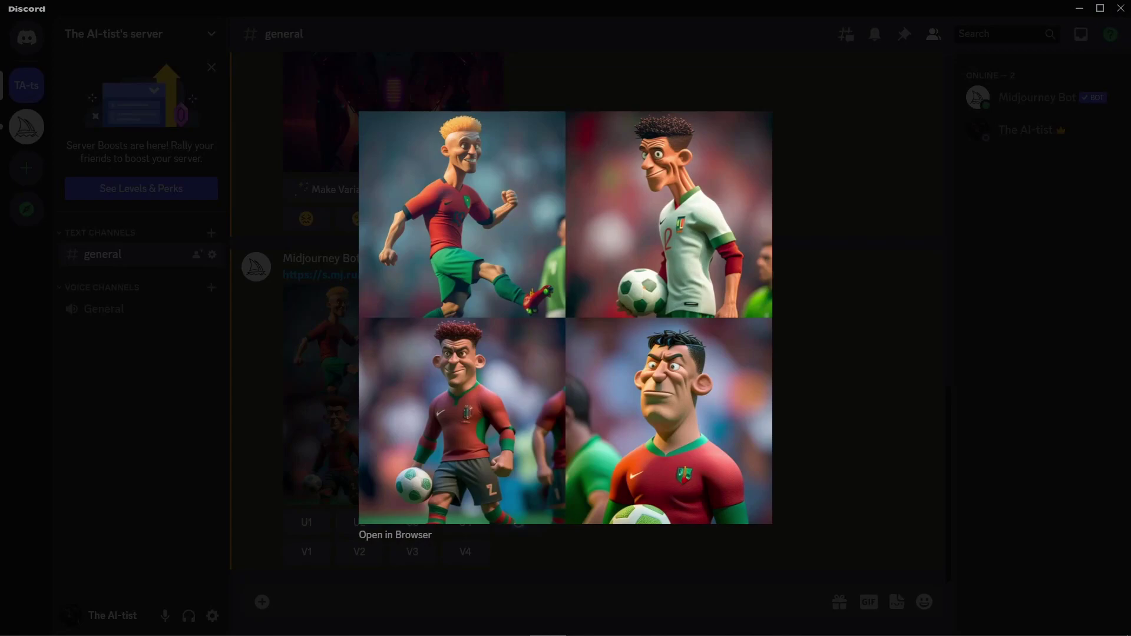
left_click(466, 536)
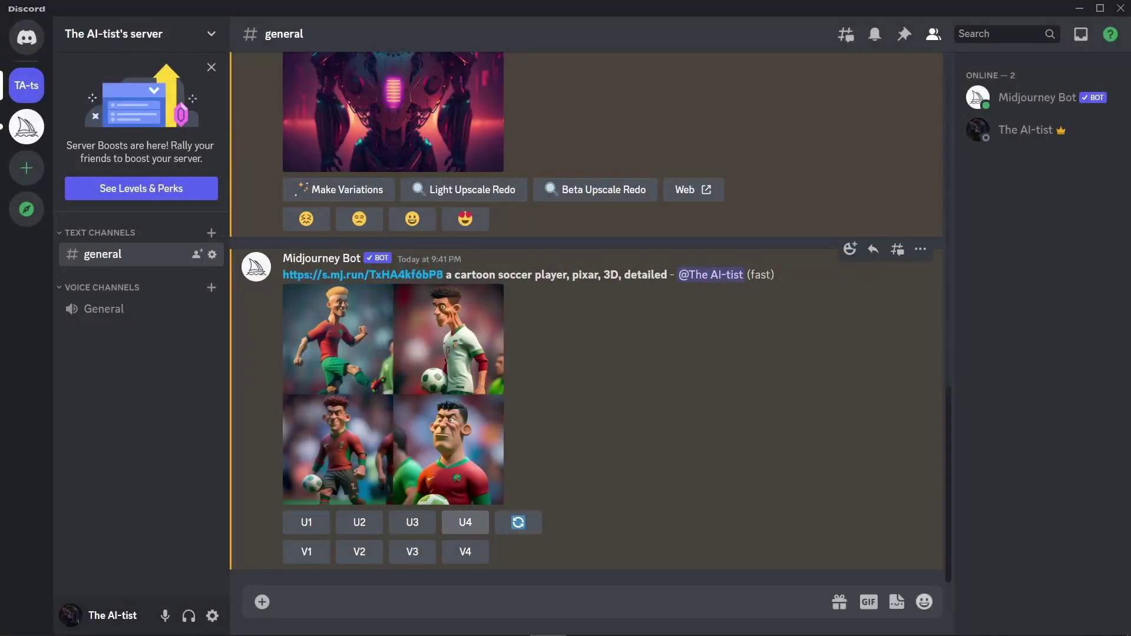
Step: Upscale the fourth soccer player image, view the upscaled version enlarged and return to the channel
left_click(466, 522)
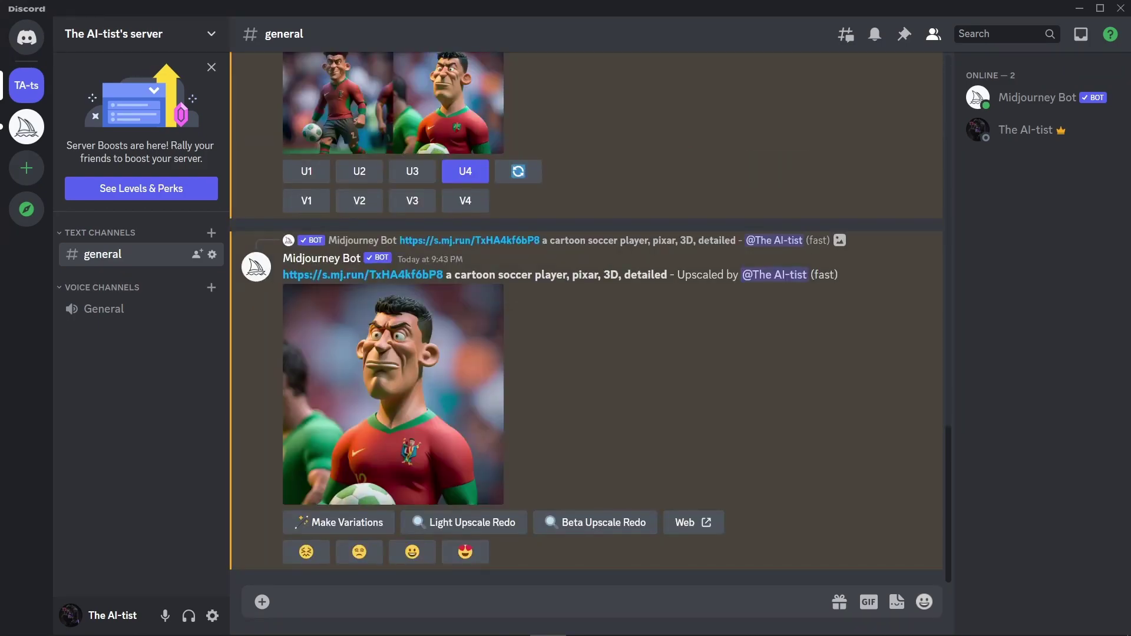
left_click(393, 395)
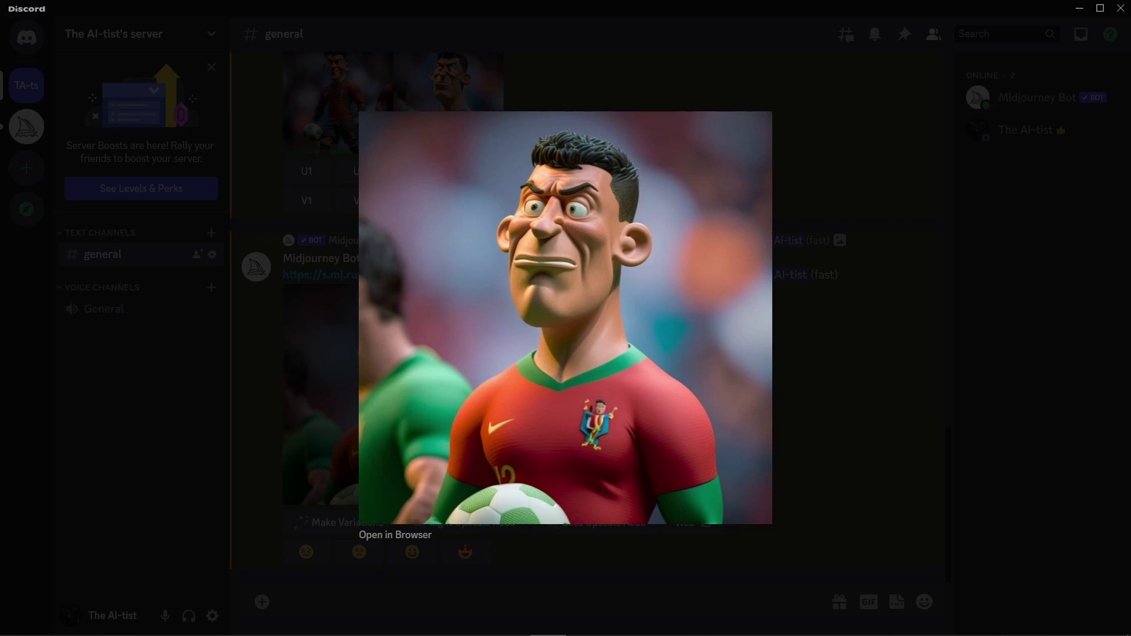
key("Escape")
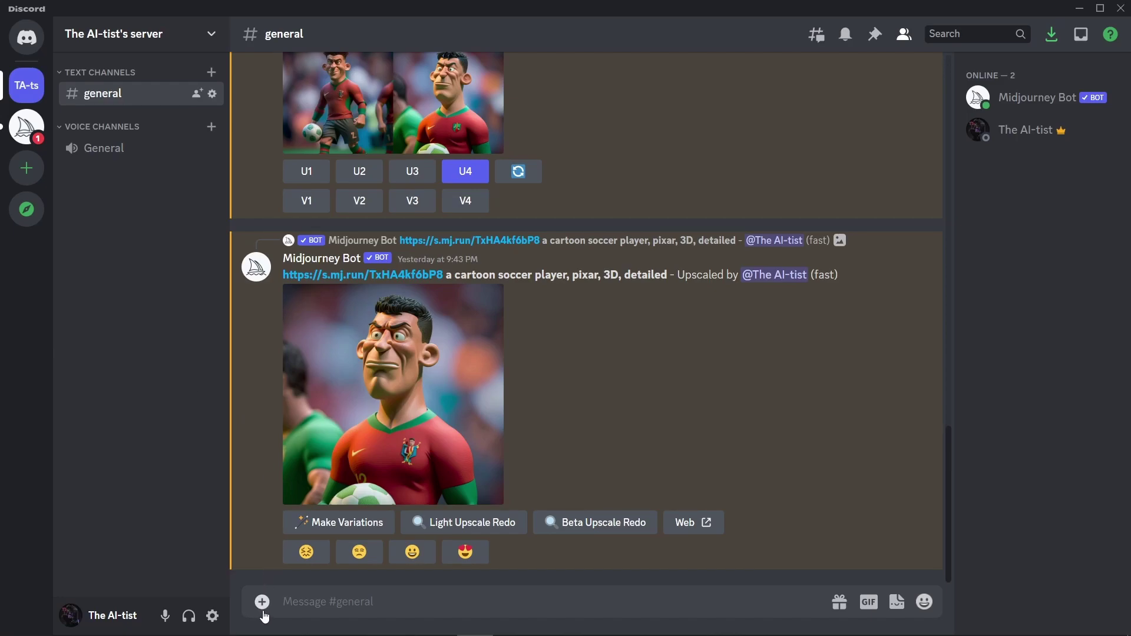
right_click(480, 375)
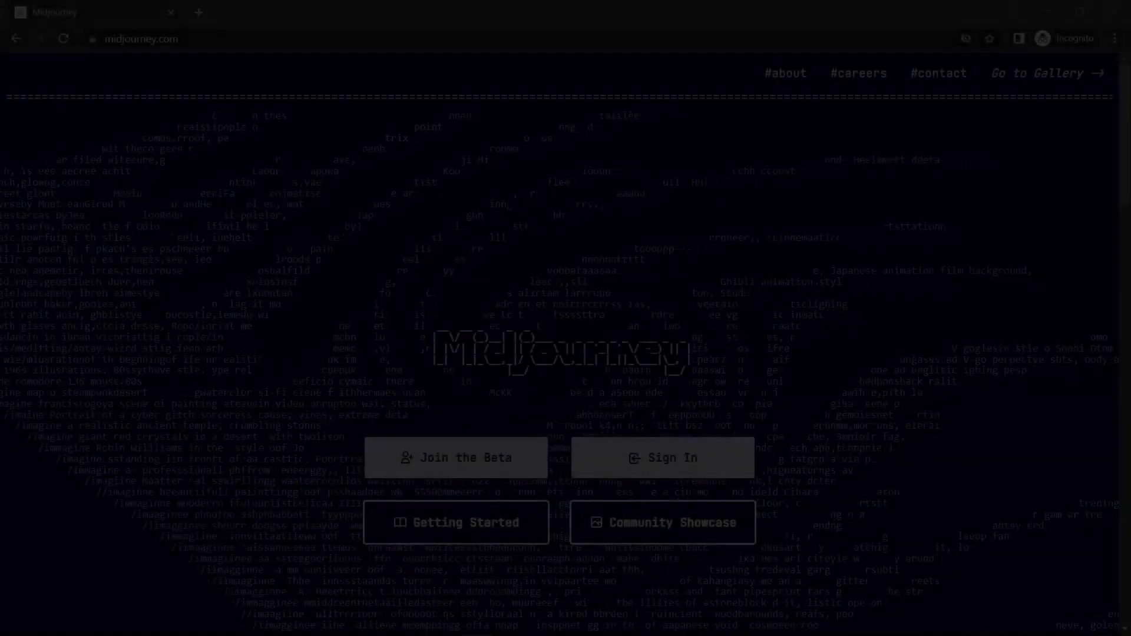
Step: On midjourney.com in Chrome, sign in and look through the profile's generated images
left_click(662, 457)
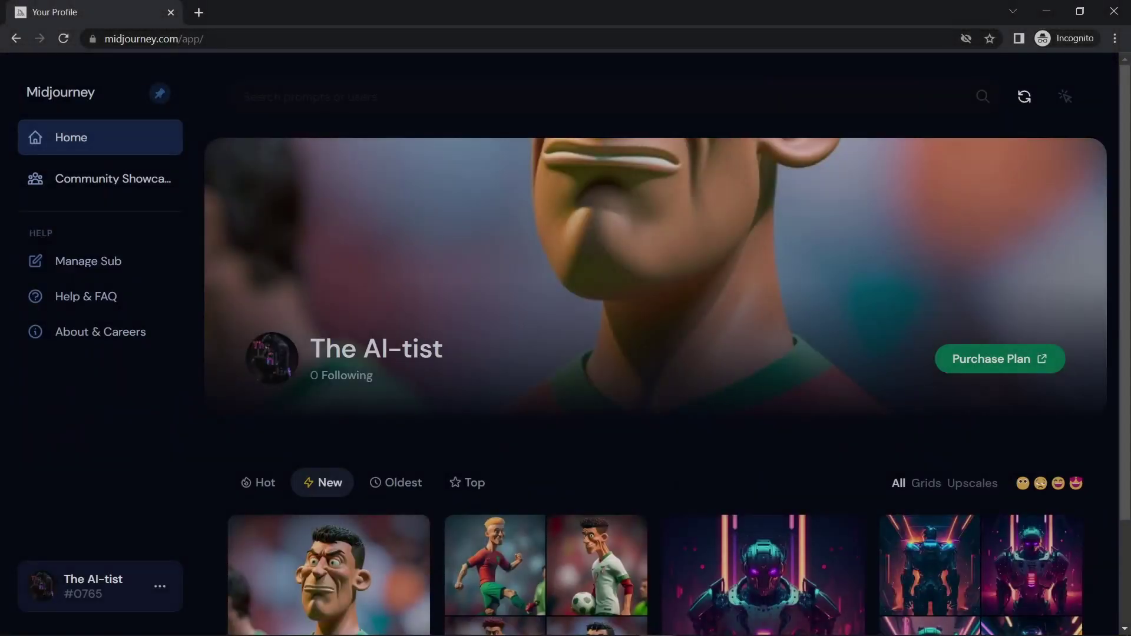
scroll(661, 347, "down", 2)
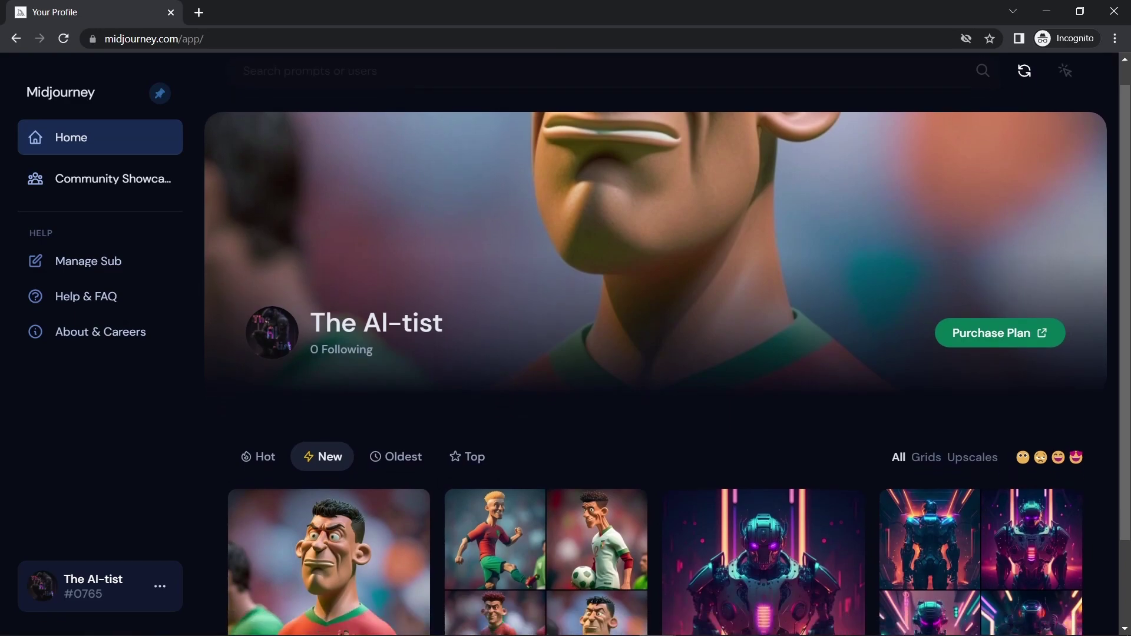